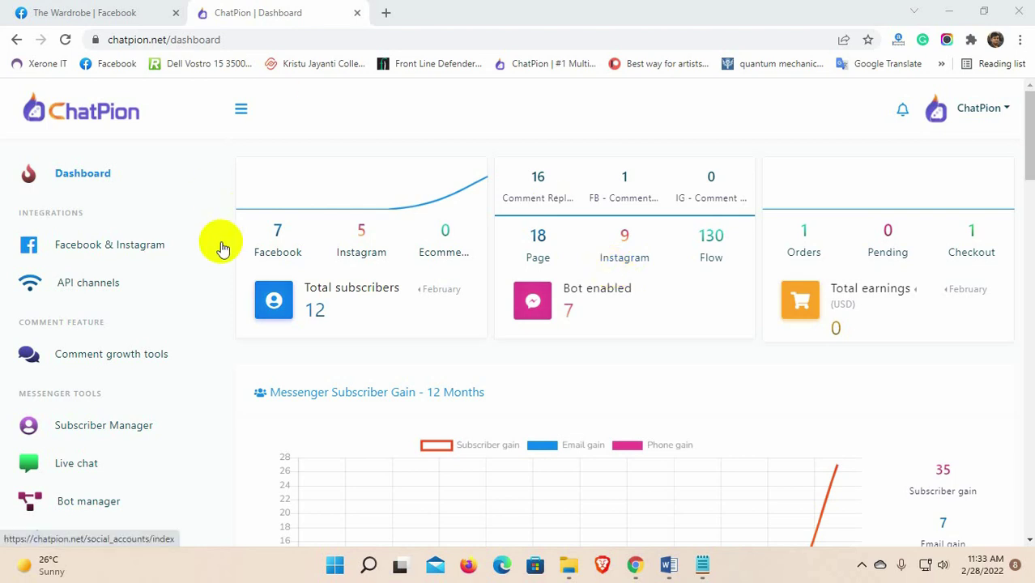
# Step: Navigate to the SMTP settings under API channels' Email API section
pyautogui.click(86, 289)
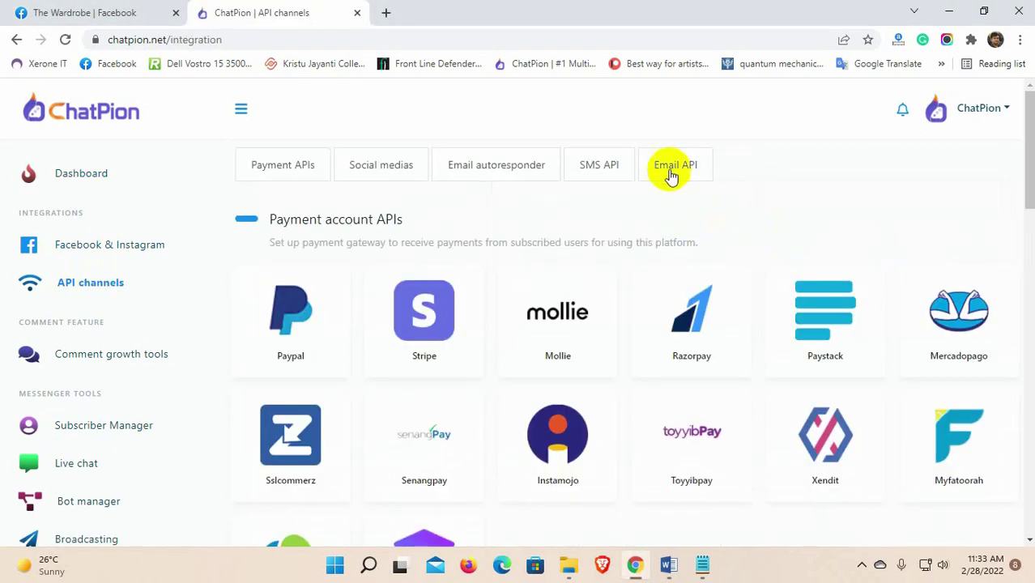
pyautogui.click(671, 175)
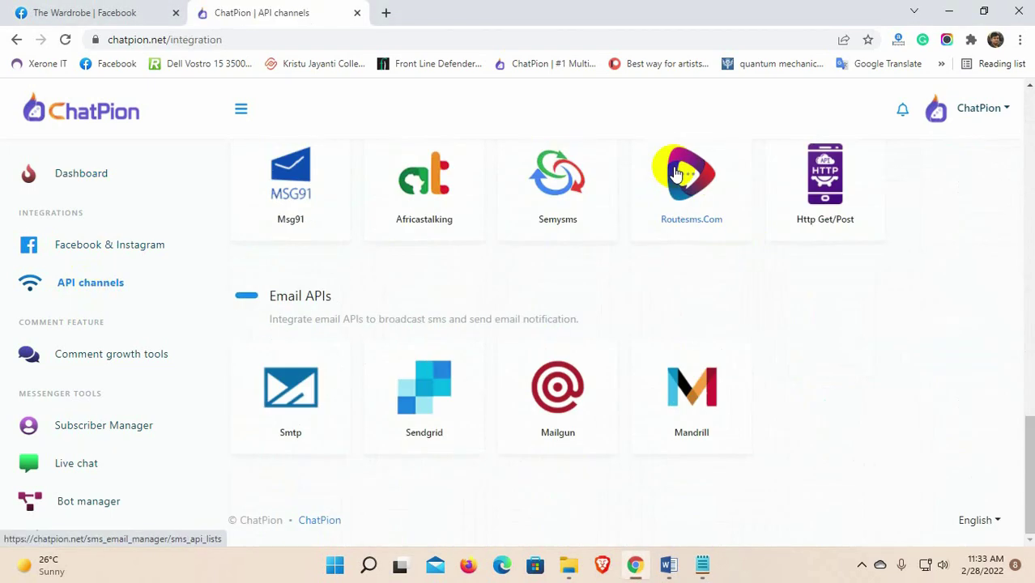
pyautogui.moveTo(270, 296); pyautogui.dragTo(359, 302)
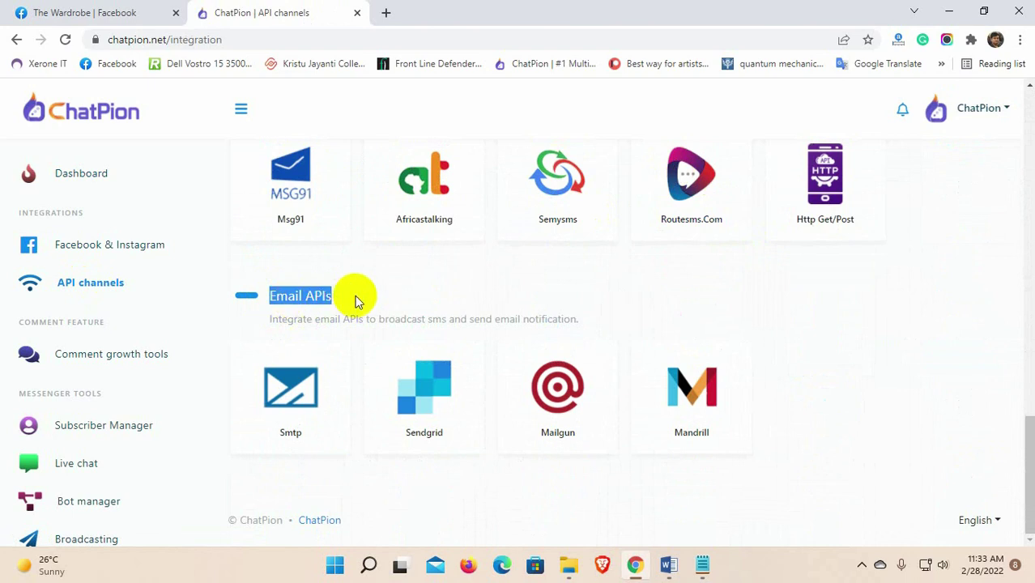
pyautogui.click(359, 301)
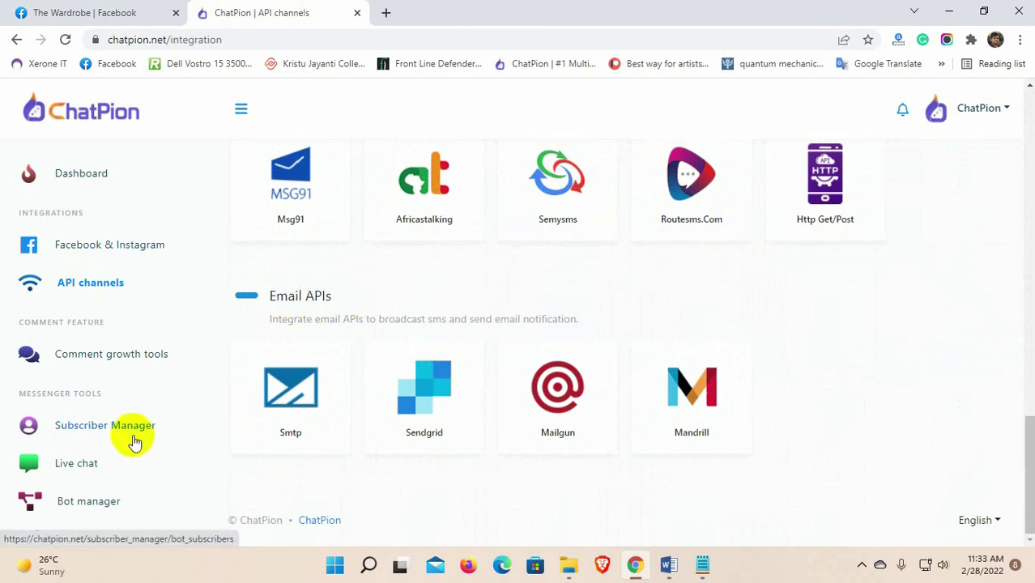
pyautogui.click(294, 397)
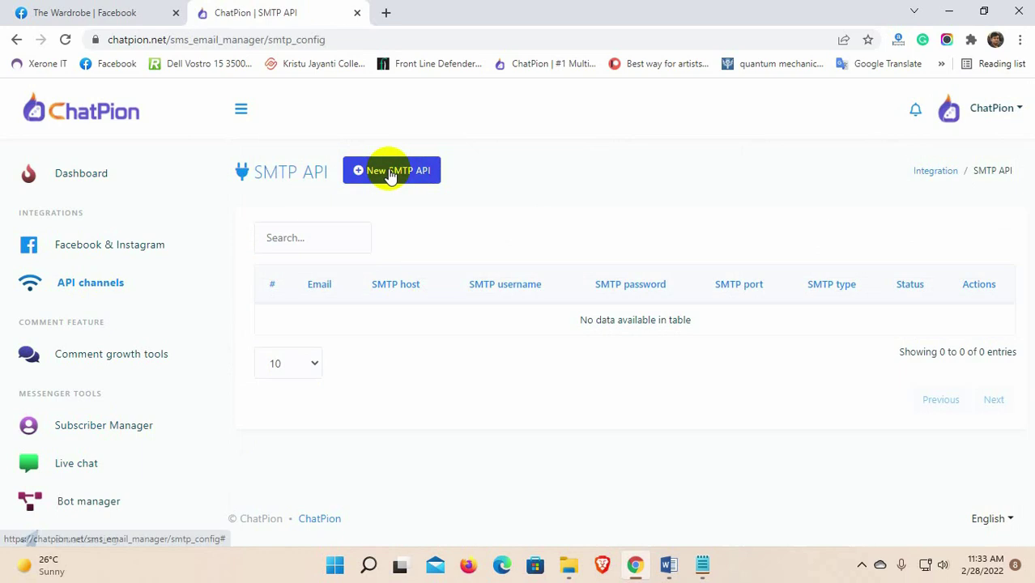
# Step: Start a new SMTP API with the sender email, host mail.mysitespy.net, port 465, username and password
pyautogui.click(388, 170)
pyautogui.click(316, 208)
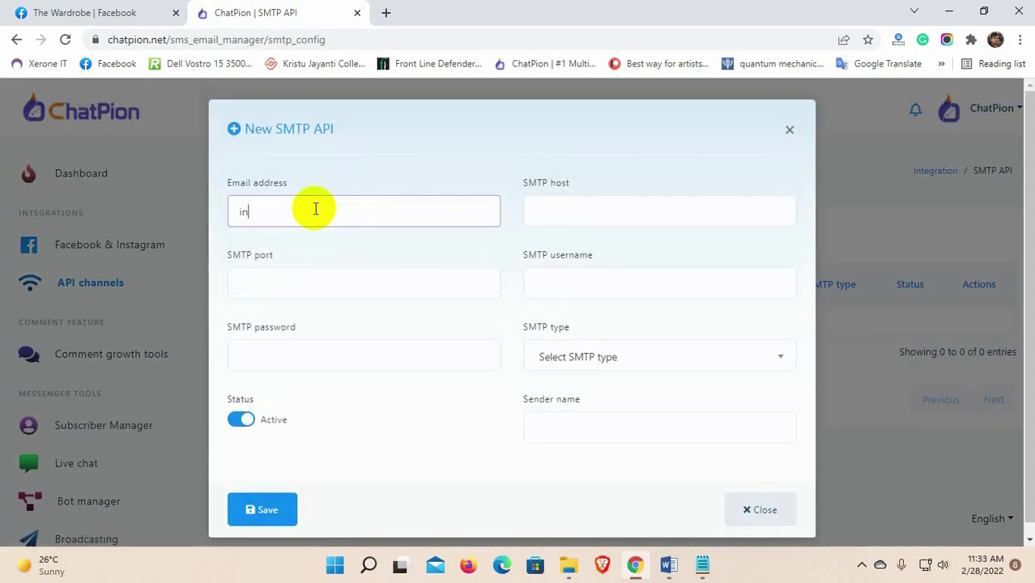
pyautogui.click(567, 212)
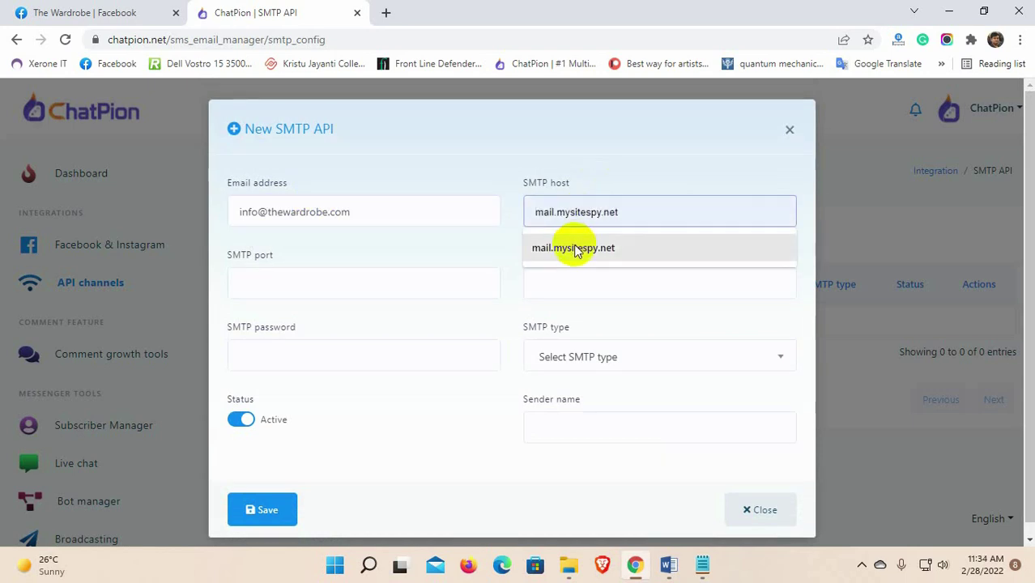
pyautogui.click(573, 248)
pyautogui.click(297, 280)
pyautogui.click(243, 320)
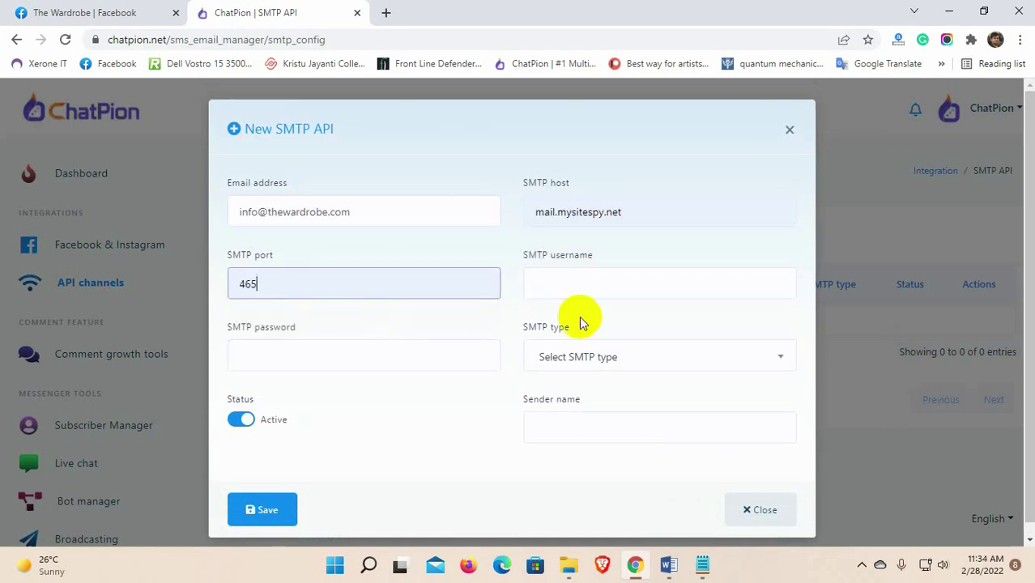
pyautogui.click(583, 281)
pyautogui.click(585, 321)
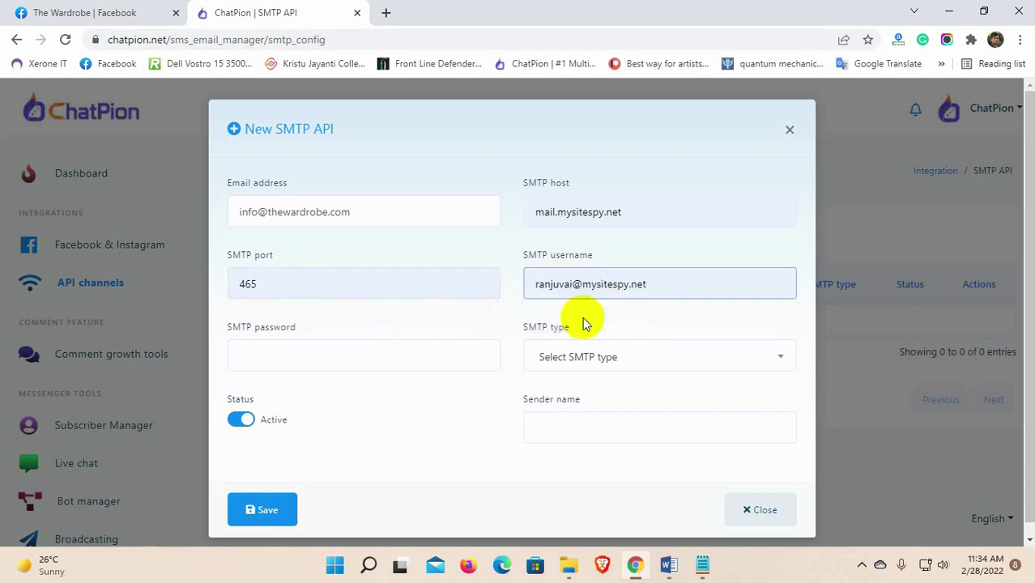
pyautogui.click(292, 353)
pyautogui.click(291, 404)
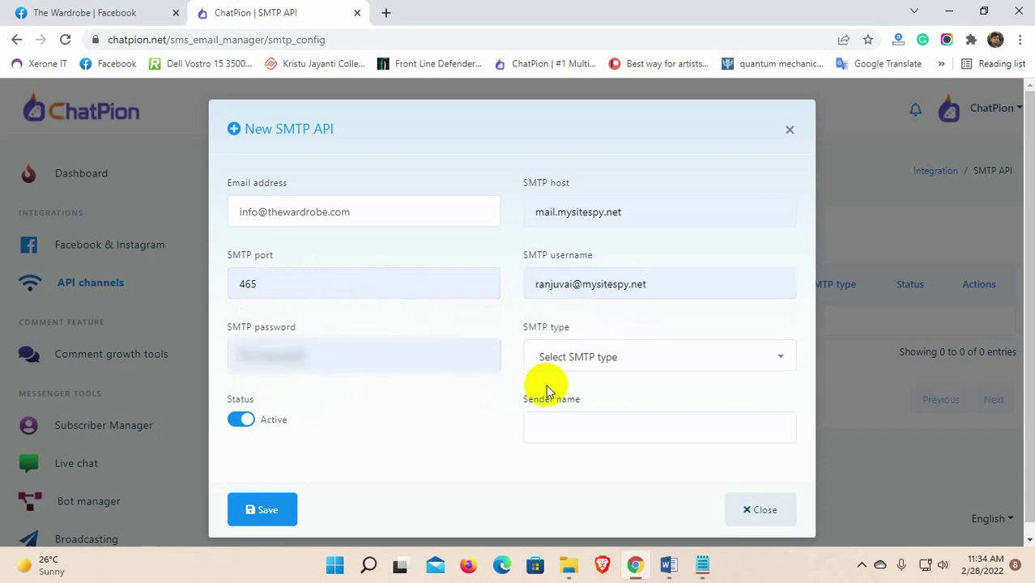
# Step: Set the encryption type to Ssl and sender name 'The Wardrobe', then save
pyautogui.click(604, 364)
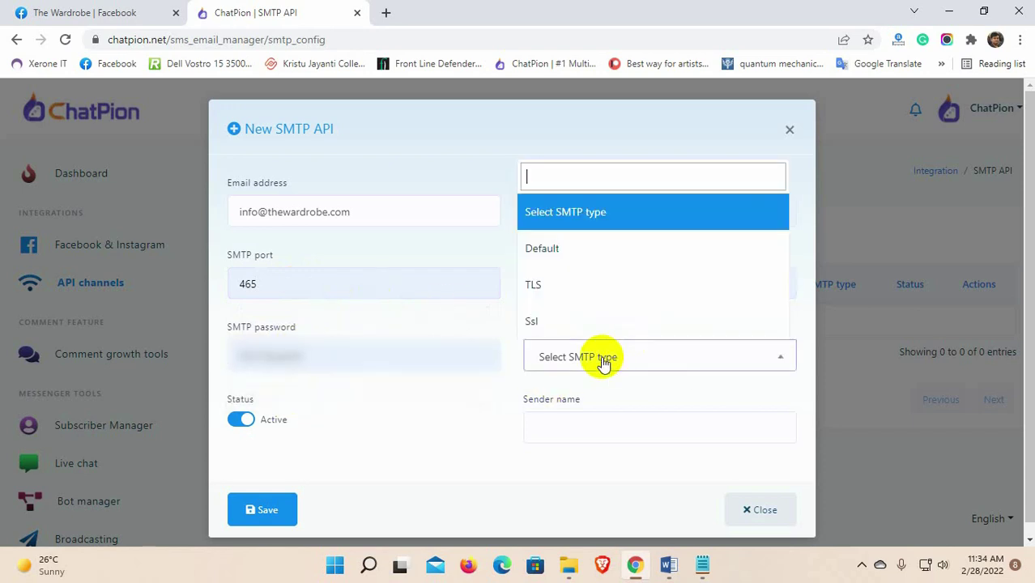
pyautogui.click(582, 328)
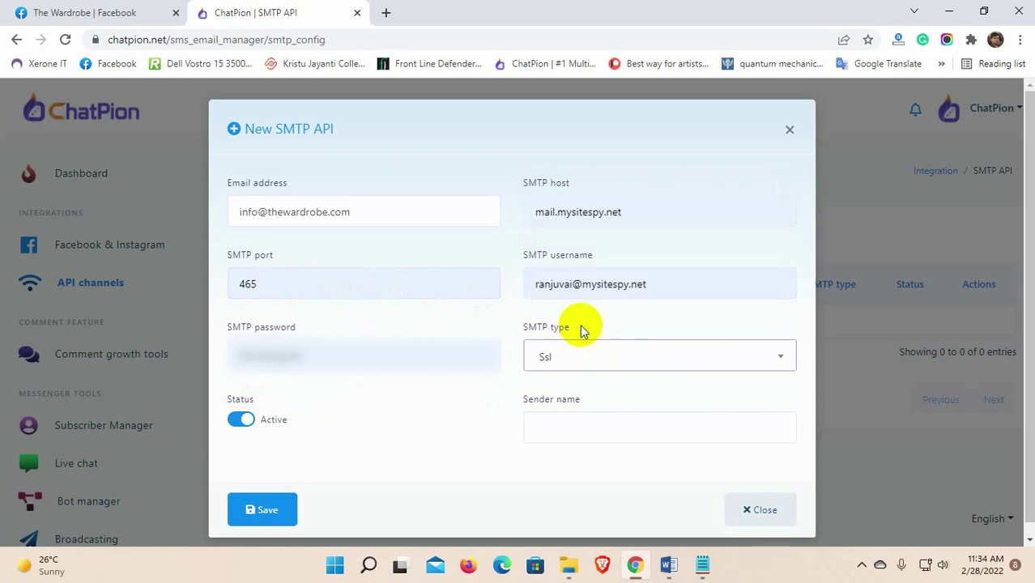
pyautogui.click(545, 425)
pyautogui.write('The Wardrobe')
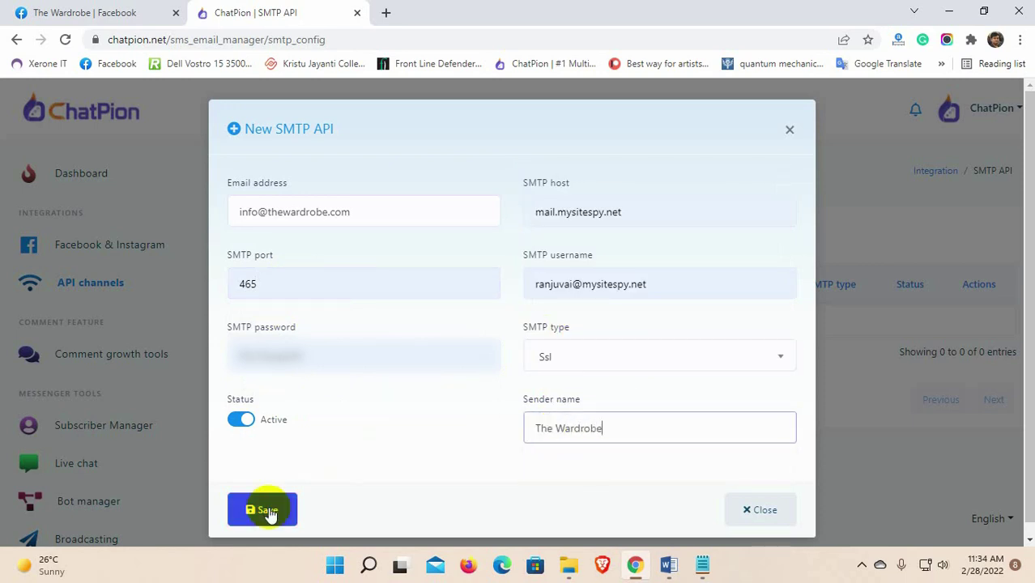
pyautogui.click(268, 511)
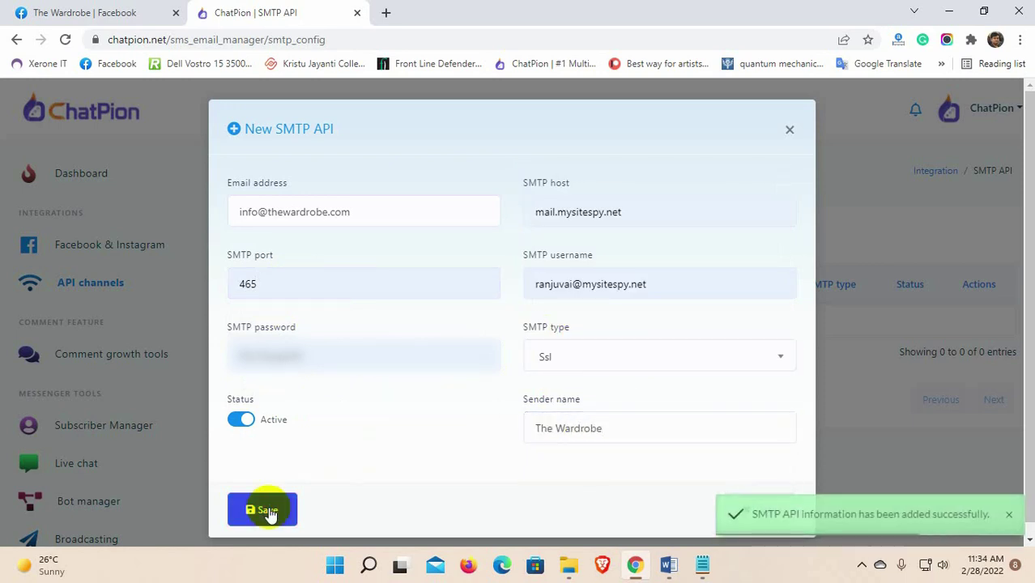
# Step: Close the connection form, then open Send test mail and close it without sending
pyautogui.click(763, 510)
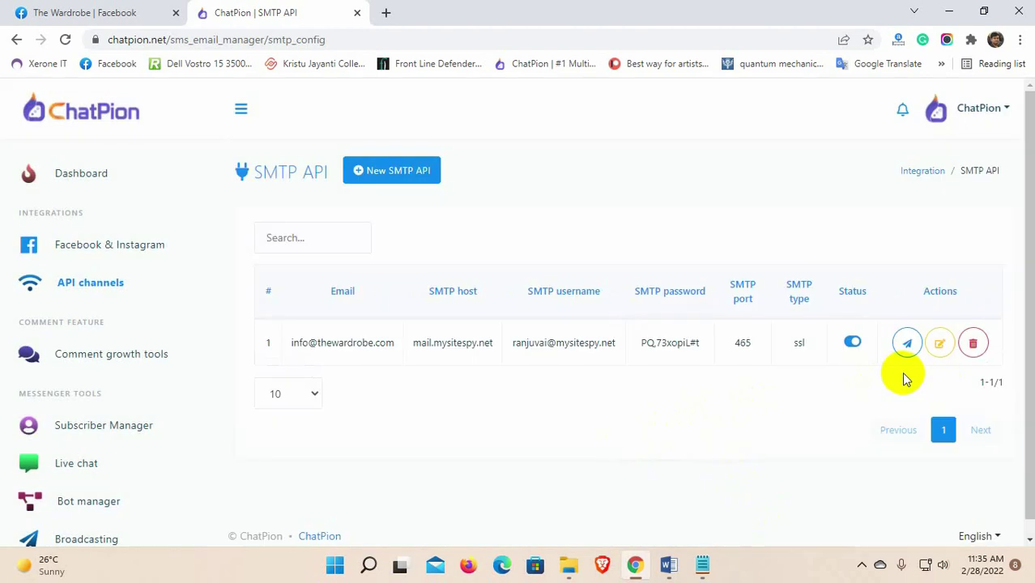
pyautogui.click(903, 343)
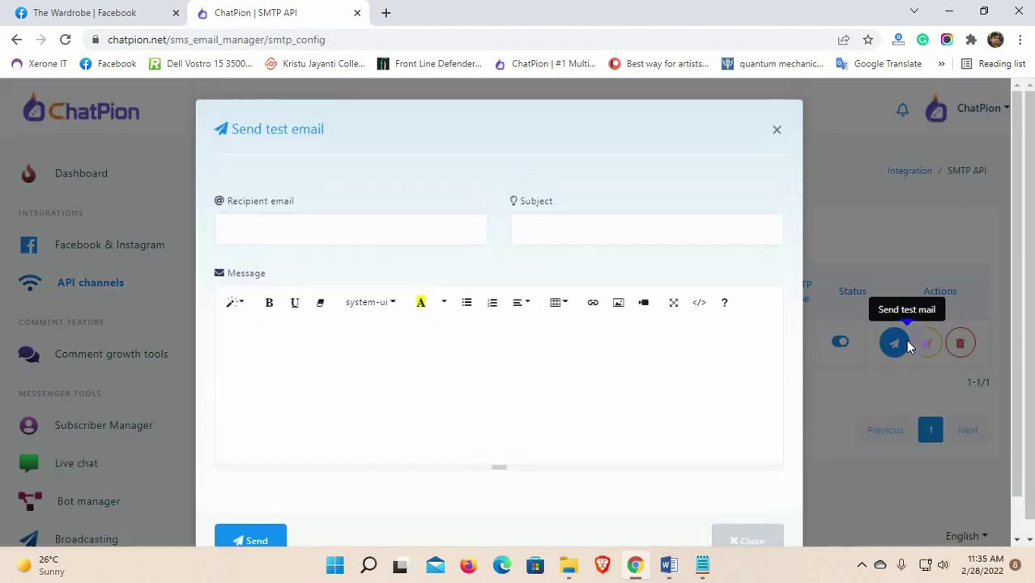
pyautogui.scroll(-1, 566, 388)
pyautogui.click(755, 495)
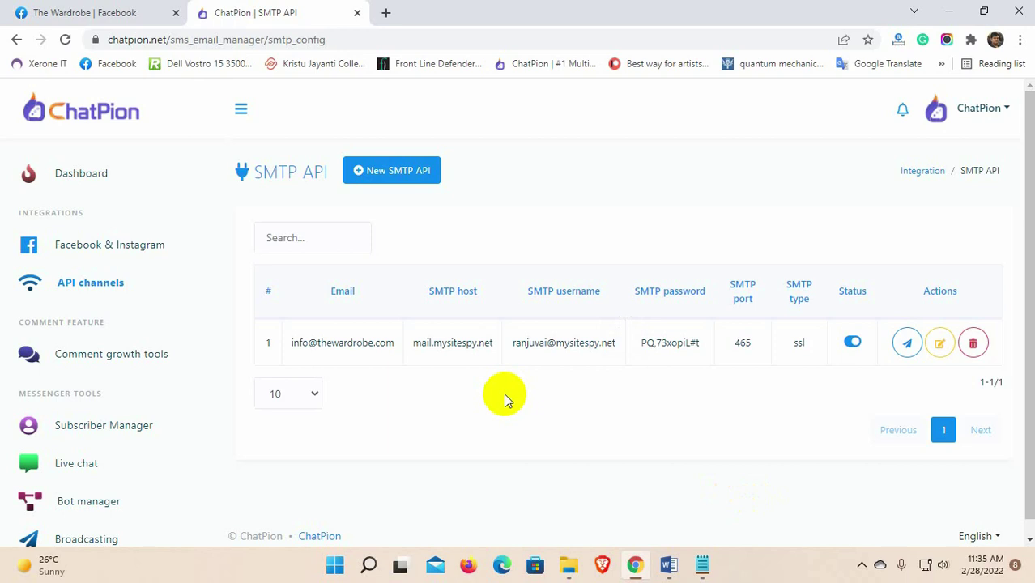
pyautogui.scroll(-3, 132, 352)
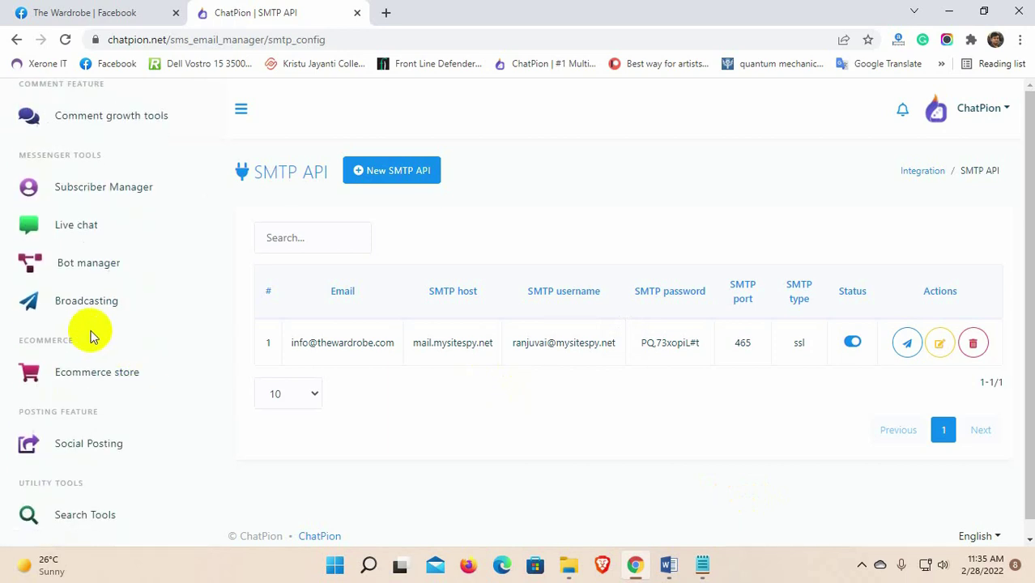
# Step: Go to Broadcasting and open the Email templates from the Template card
pyautogui.click(83, 300)
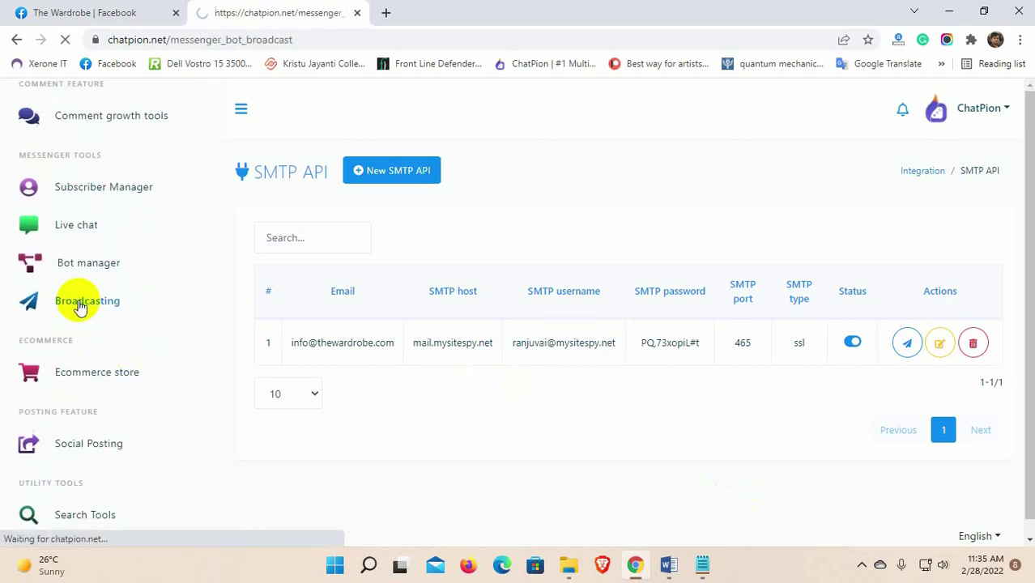
pyautogui.scroll(-2, 815, 342)
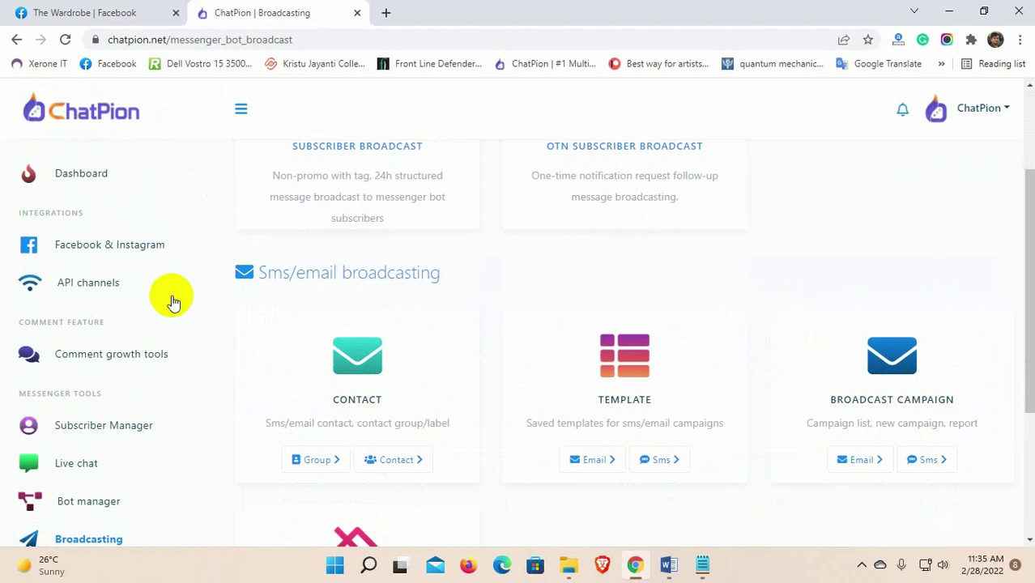
pyautogui.moveTo(257, 275); pyautogui.dragTo(463, 277)
pyautogui.click(462, 278)
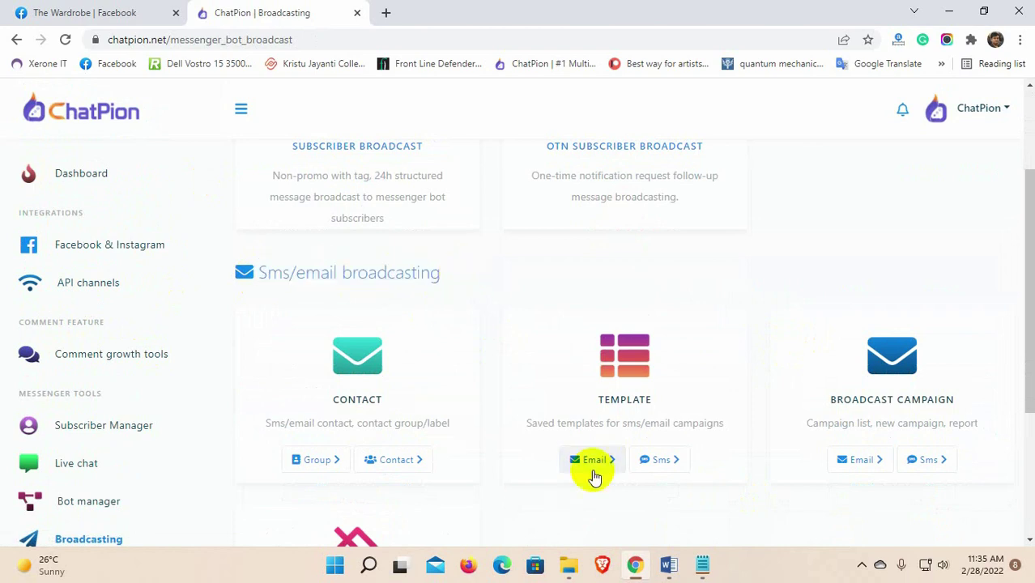
pyautogui.click(595, 460)
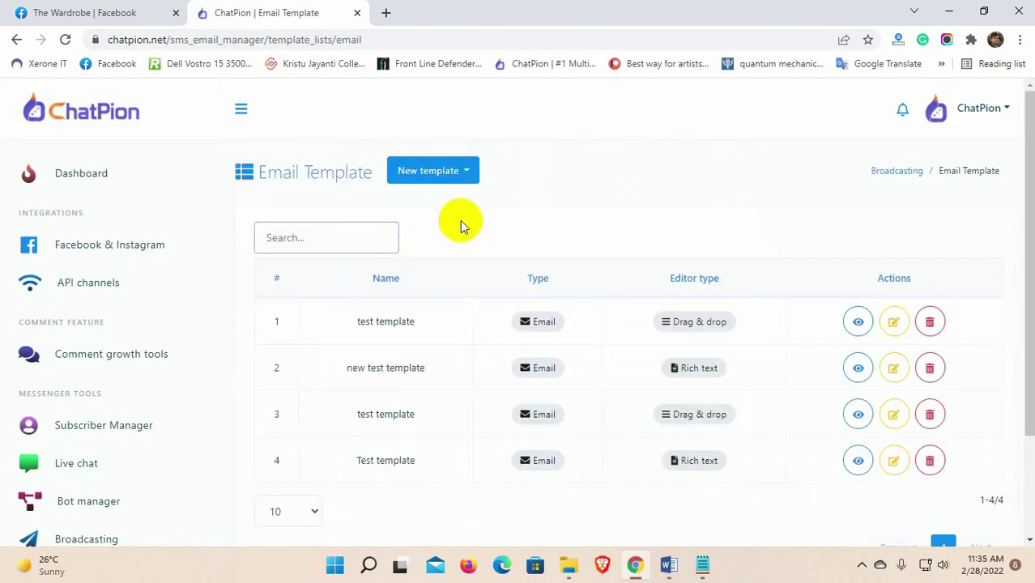
# Step: Create a rich-text template named 'Free ebook for wardrobe' with subject 'eBook for Online Marketing'
pyautogui.click(461, 172)
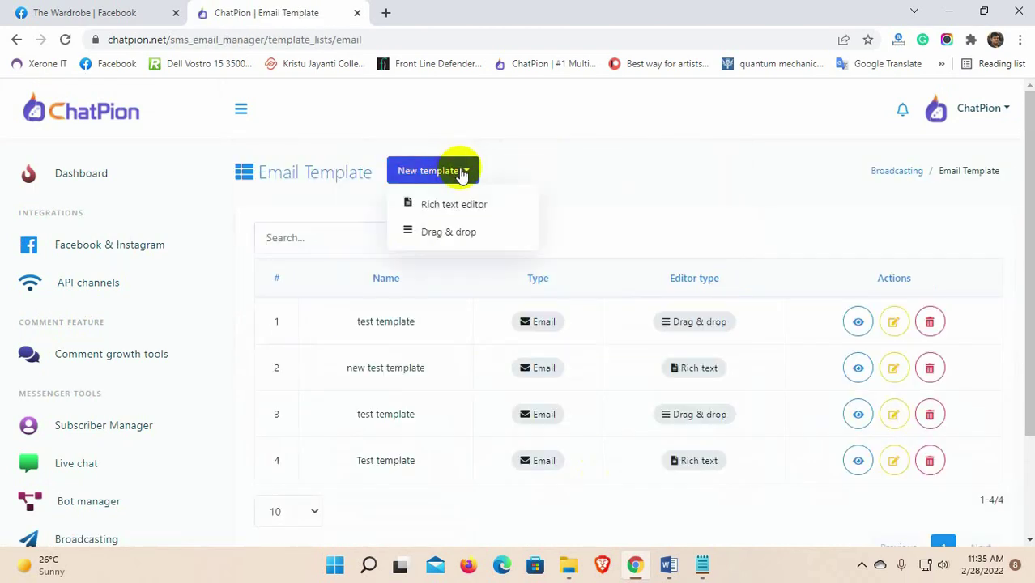
pyautogui.click(452, 209)
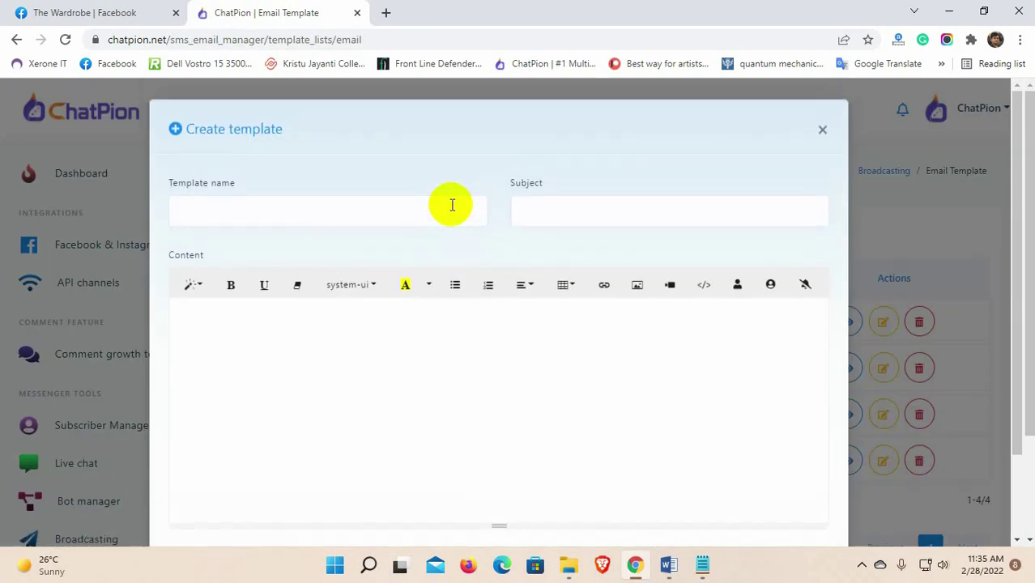
pyautogui.click(247, 211)
pyautogui.write('Free ebook')
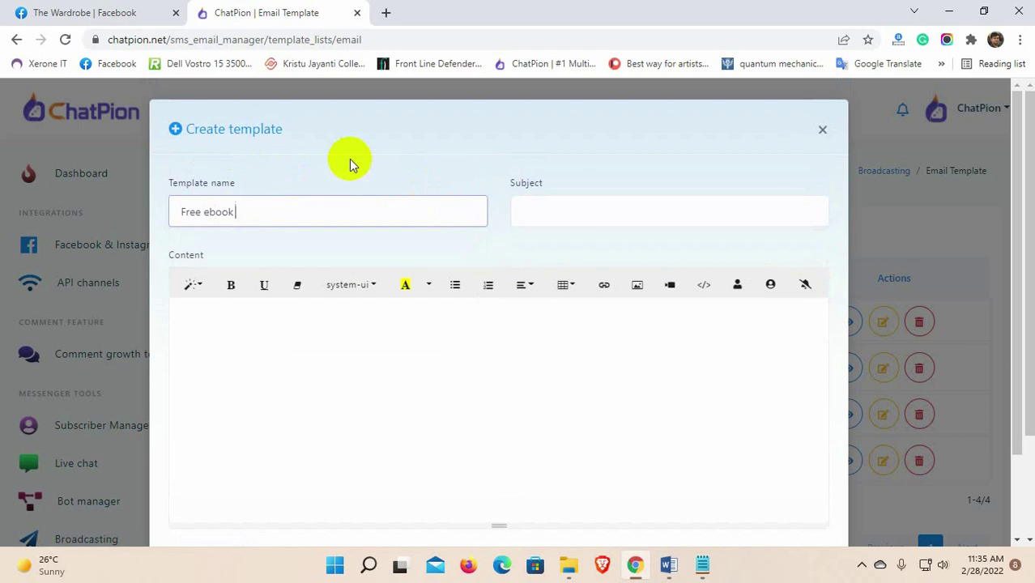
pyautogui.write(' for wardrobe')
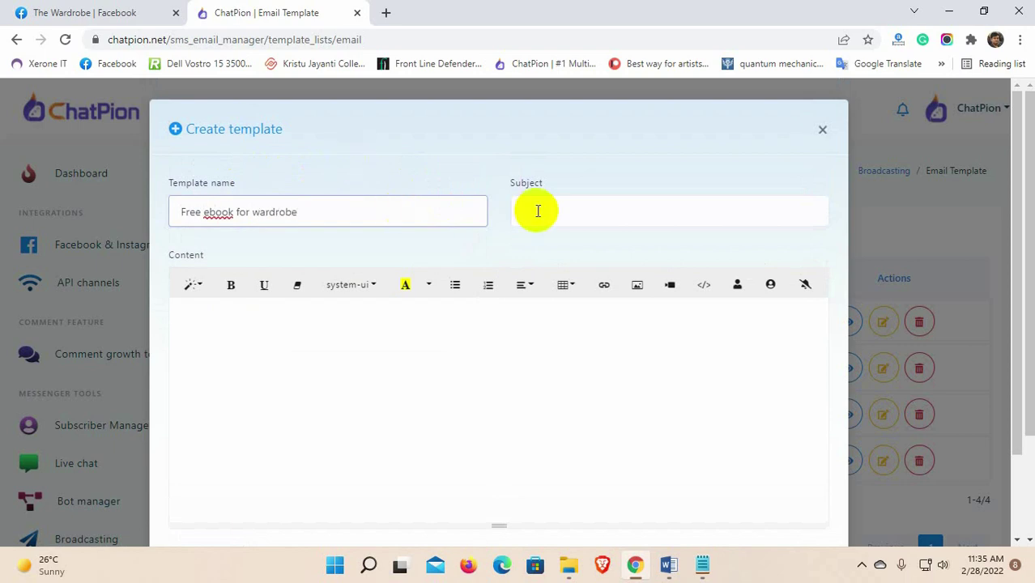
pyautogui.click(538, 209)
pyautogui.write('eBook for Online Marketing')
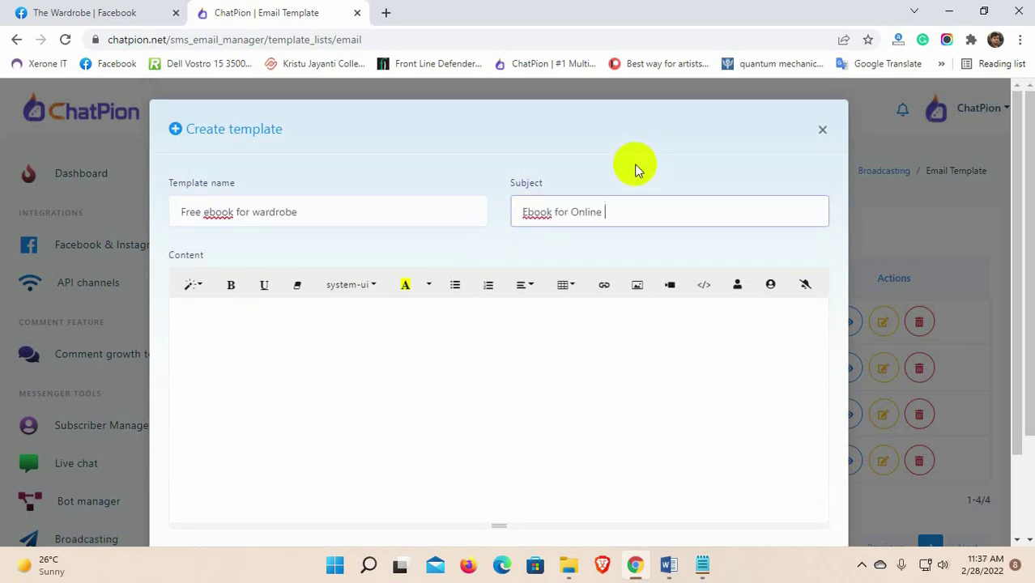
# Step: Write the 'Hello, Thank you for your interest…' free eBook message and save the template
pyautogui.click(220, 336)
pyautogui.scroll(-1, 220, 336)
pyautogui.write('Hello,')
pyautogui.press('Return')
pyautogui.press('Return')
pyautogui.write('Thank you for your interested. We are giving')
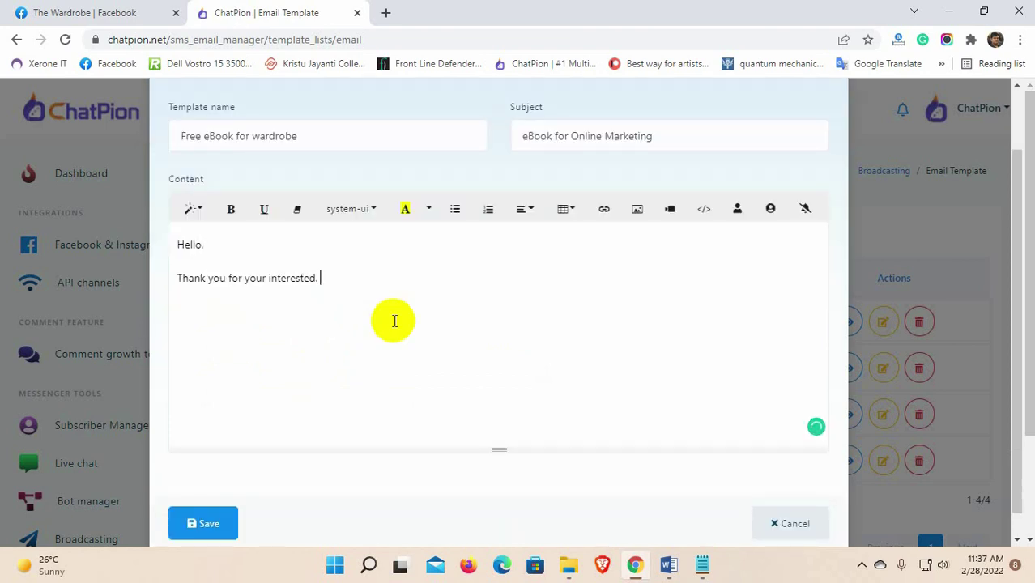
pyautogui.click(304, 307)
pyautogui.press('Delete')
pyautogui.press('Delete')
pyautogui.click(394, 282)
pyautogui.write('away this eBook for free. Get')
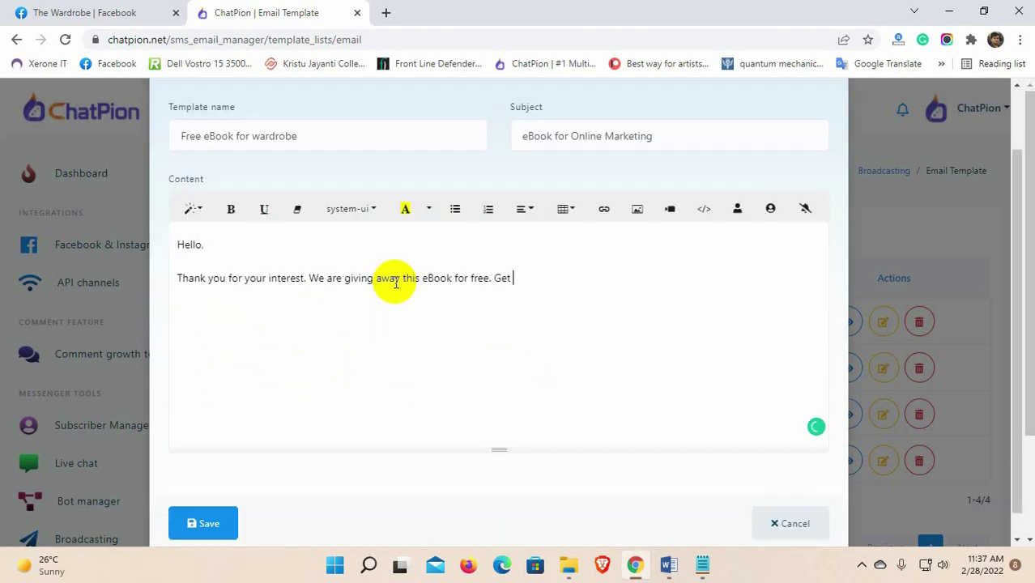
pyautogui.write(' your copy by clicking on the link below.')
pyautogui.press('Return')
pyautogui.scroll(-1, 195, 489)
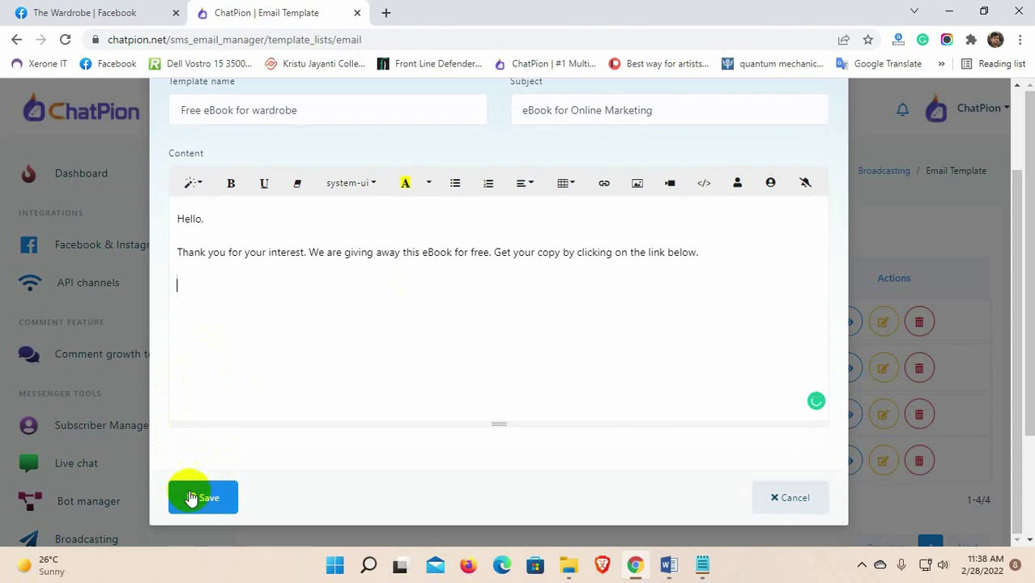
pyautogui.click(212, 499)
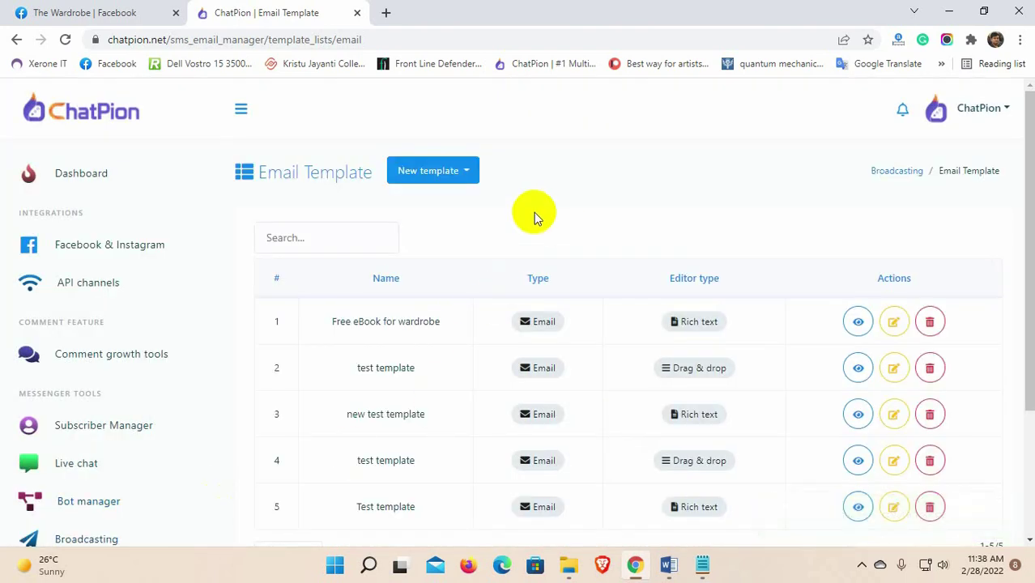
pyautogui.scroll(-1, 166, 365)
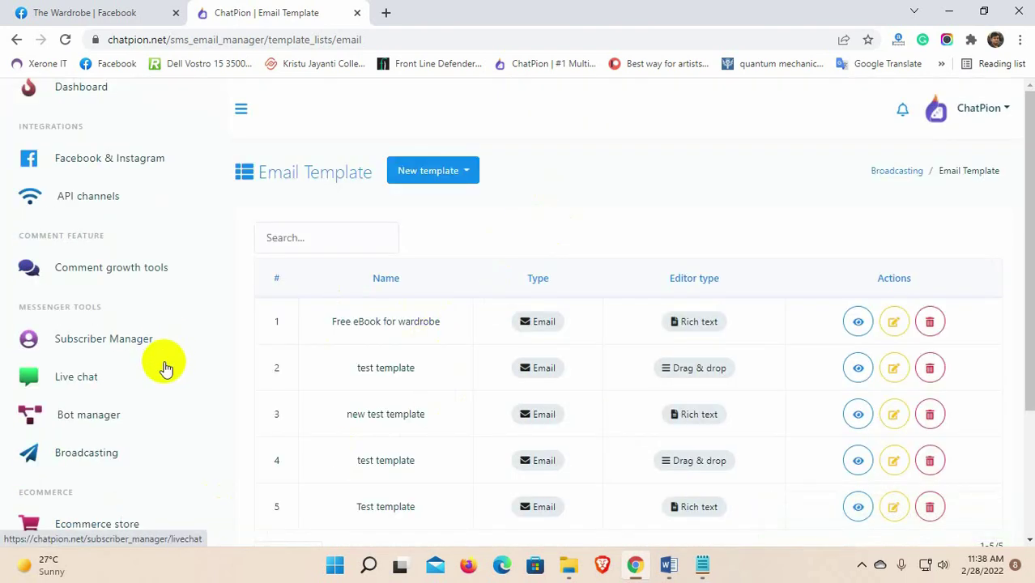
# Step: Open The Wardrobe's bot in Bot manager and show its SMS/Email sequence list
pyautogui.click(85, 415)
pyautogui.scroll(-1, 85, 417)
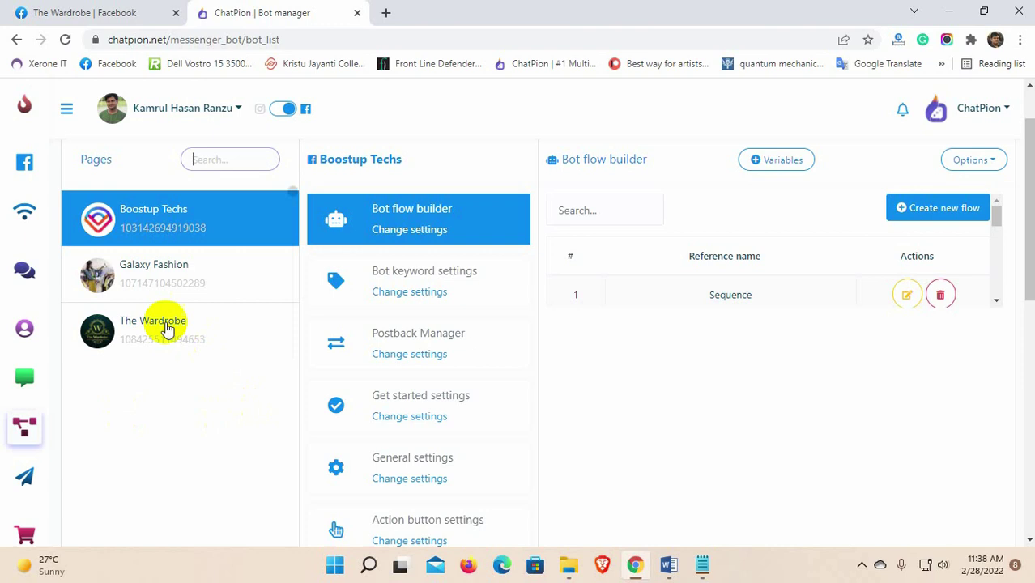
pyautogui.click(156, 333)
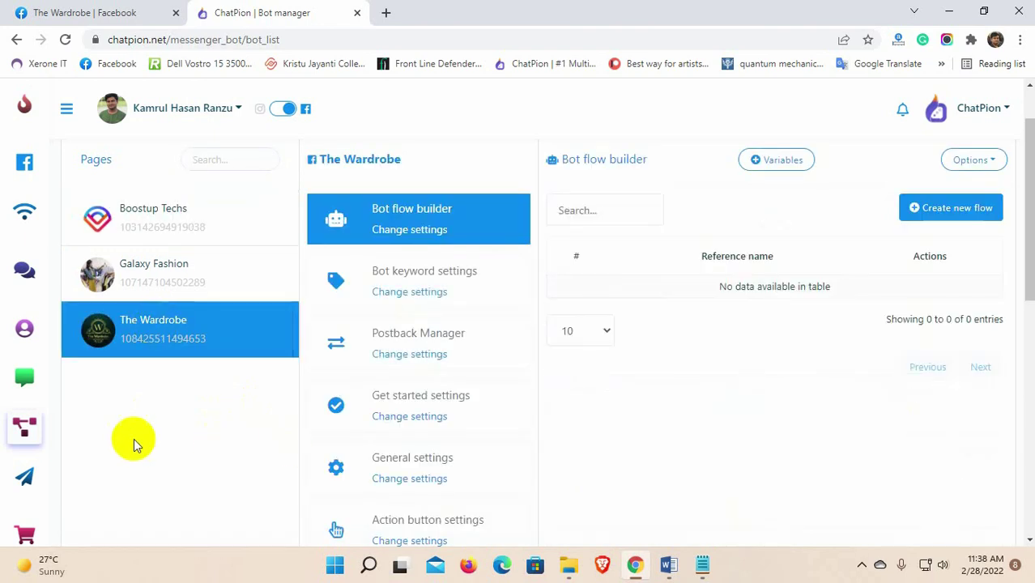
pyautogui.scroll(-5, 502, 404)
pyautogui.click(414, 341)
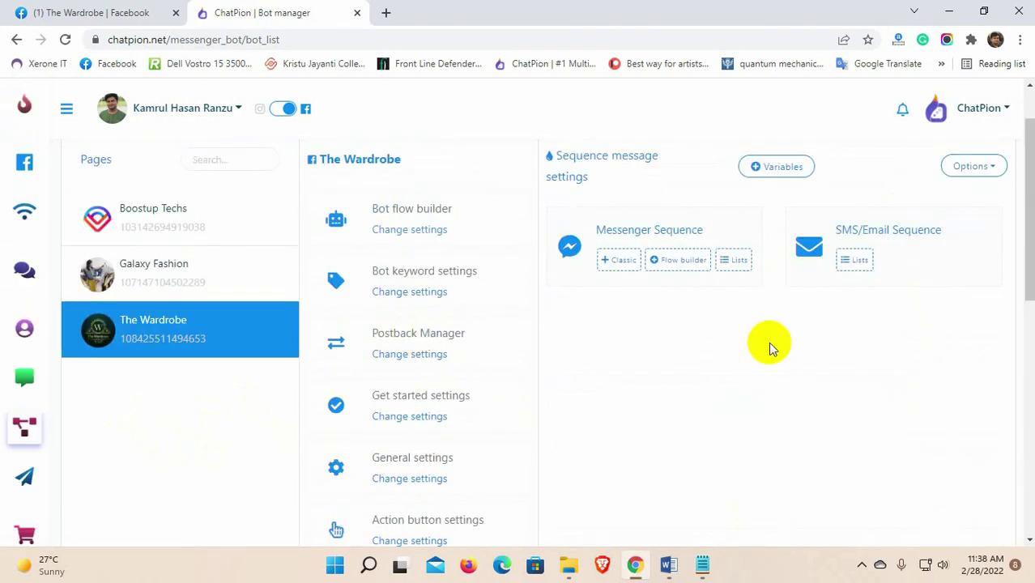
pyautogui.click(856, 261)
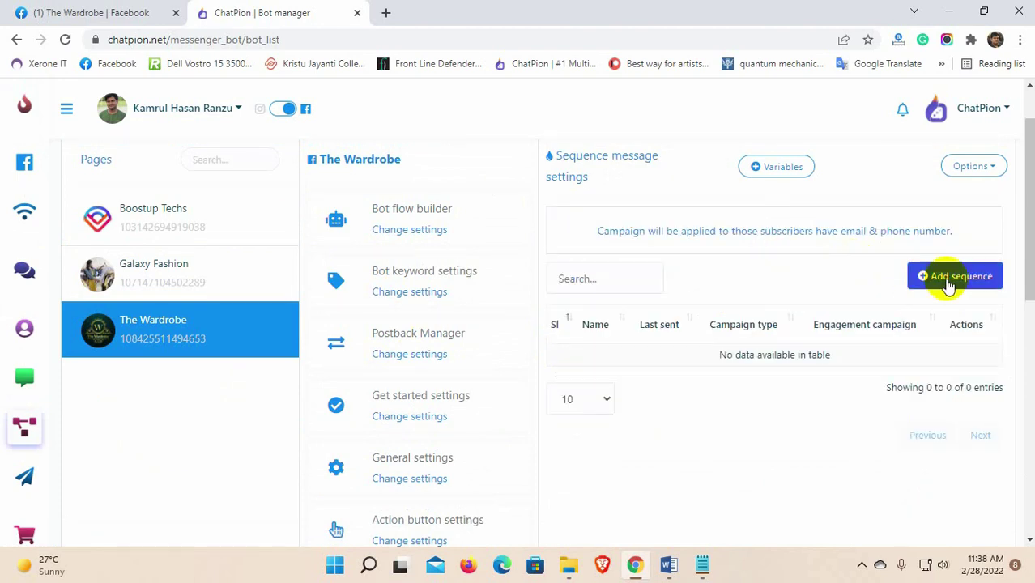
# Step: Add a sequence named 'Sequence message for eBook' with the Email sequence type
pyautogui.click(949, 279)
pyautogui.click(600, 244)
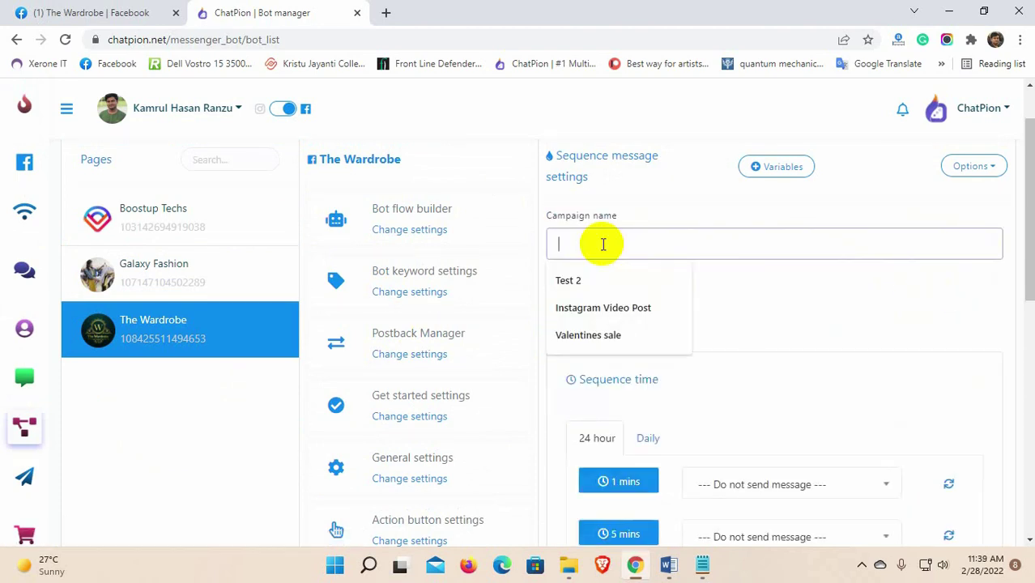
pyautogui.write('Sequence message for')
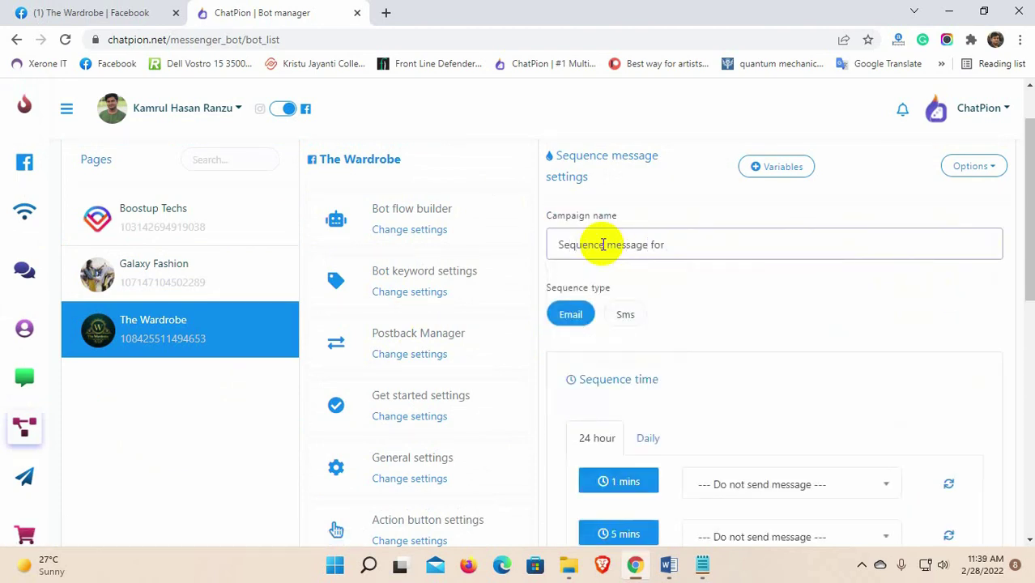
pyautogui.write(' eBook')
pyautogui.scroll(-1, 619, 288)
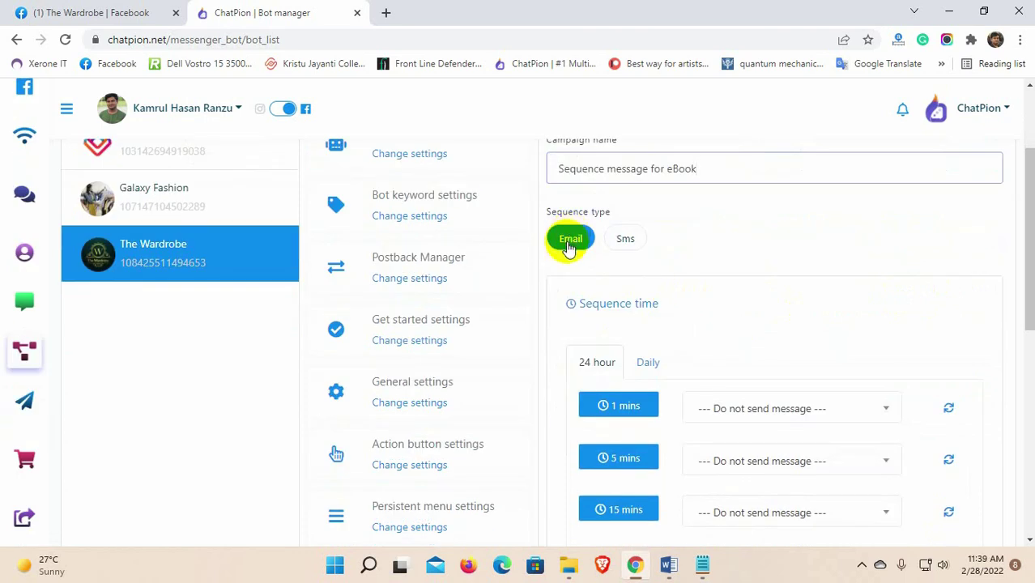
pyautogui.click(569, 243)
pyautogui.scroll(-1, 562, 280)
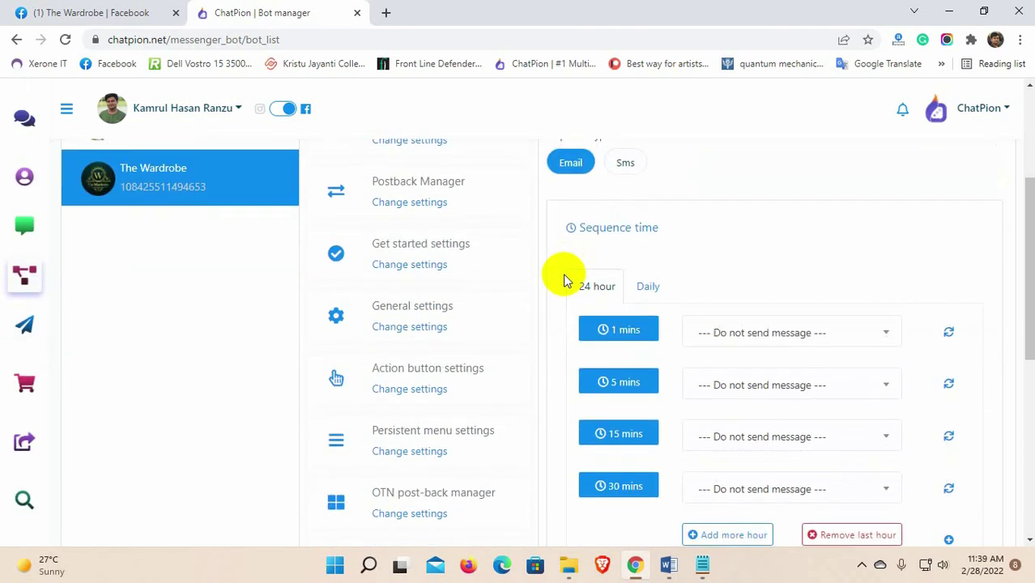
pyautogui.scroll(-1, 564, 279)
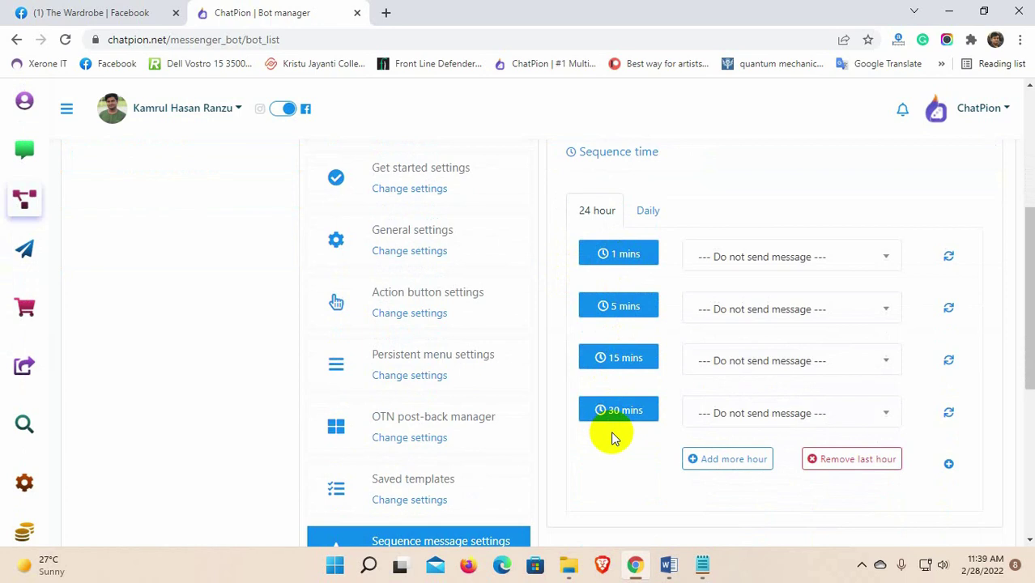
# Step: Assign the Free eBook for wardrobe template to the 30 mins slot
pyautogui.click(728, 466)
pyautogui.scroll(-1, 623, 490)
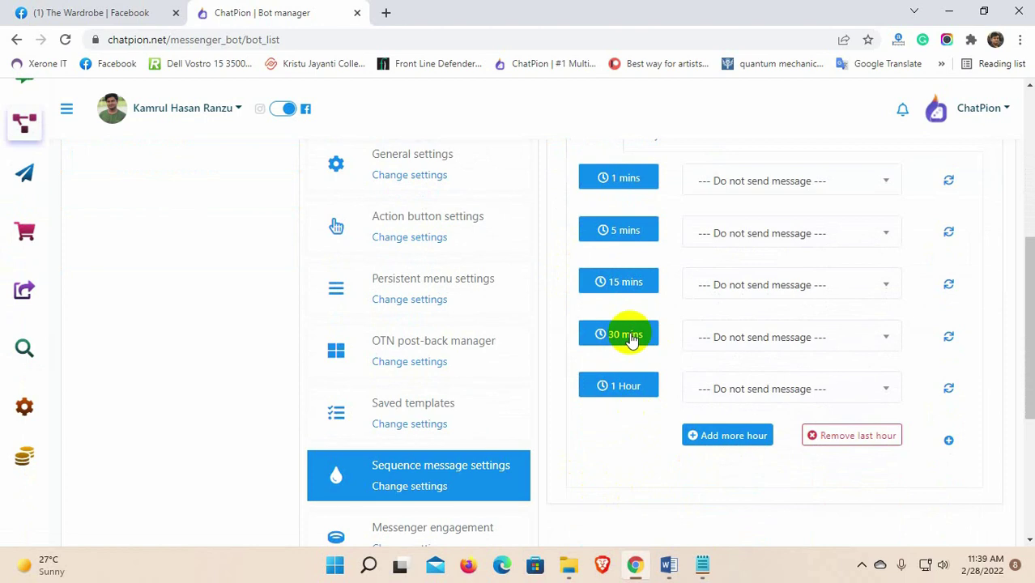
pyautogui.click(850, 434)
pyautogui.scroll(1, 647, 427)
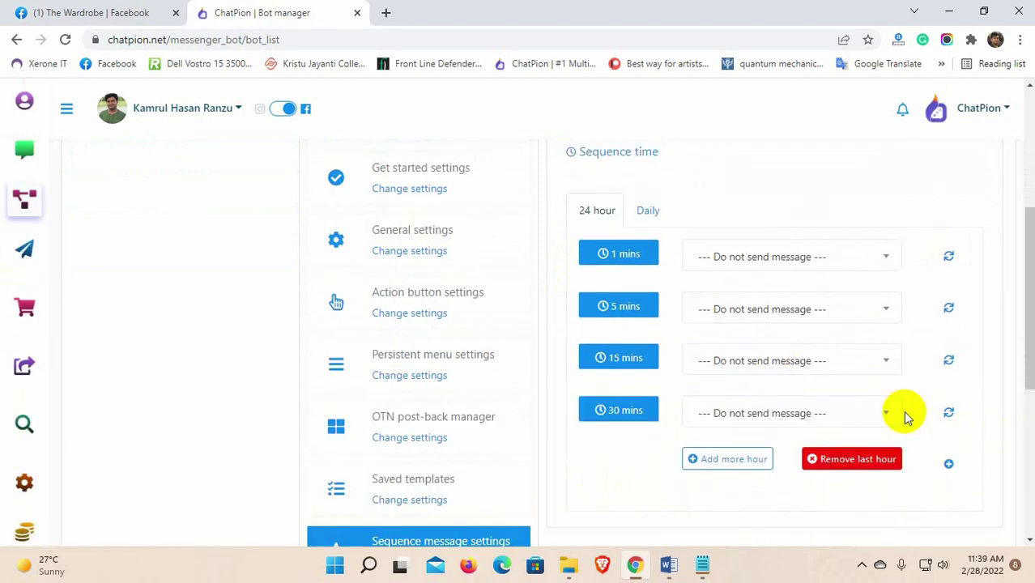
pyautogui.click(873, 414)
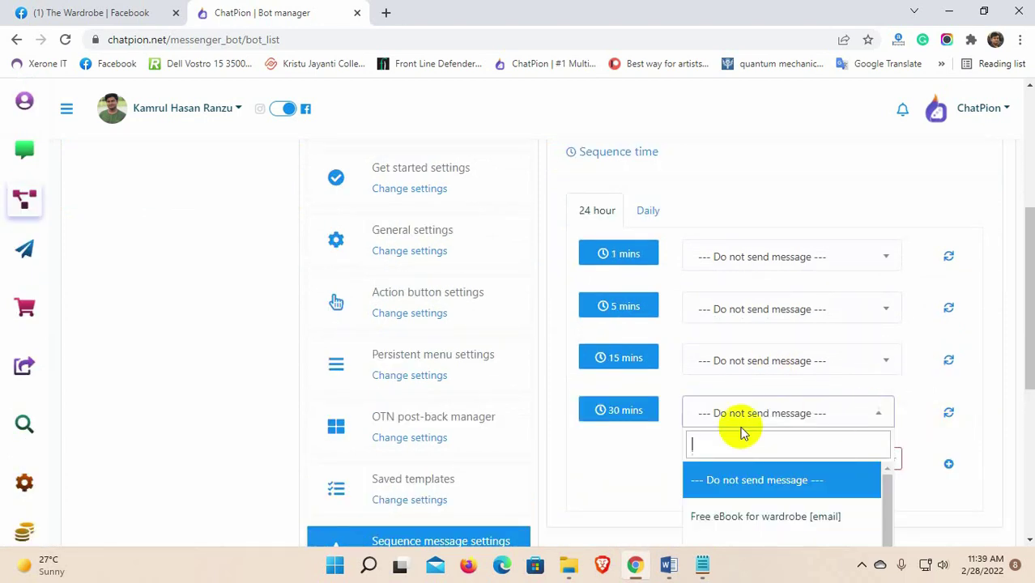
pyautogui.scroll(-1, 713, 446)
pyautogui.click(697, 459)
# Step: Add a 1 Hour step sending test template and create the campaign
pyautogui.click(740, 392)
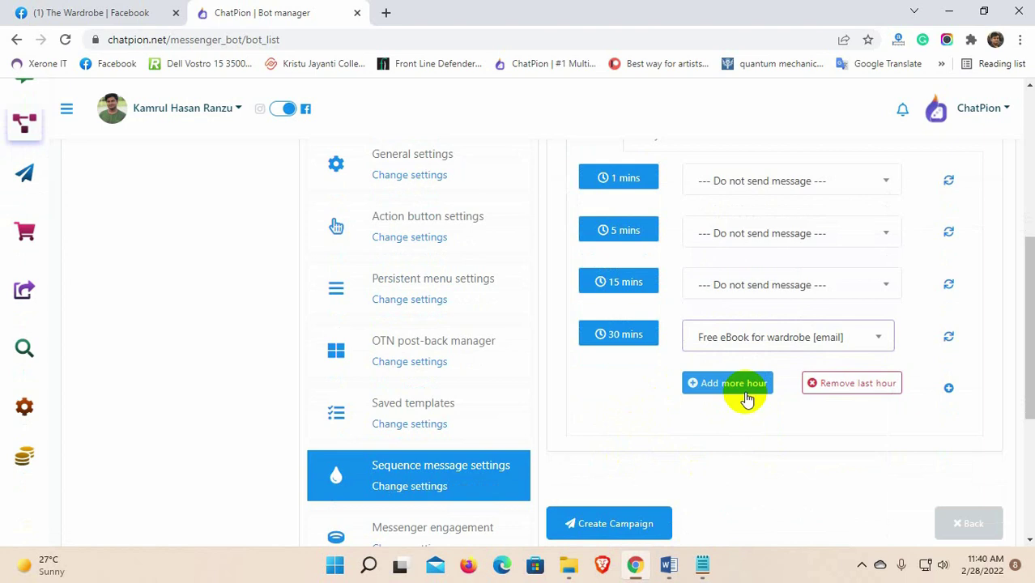
pyautogui.click(883, 389)
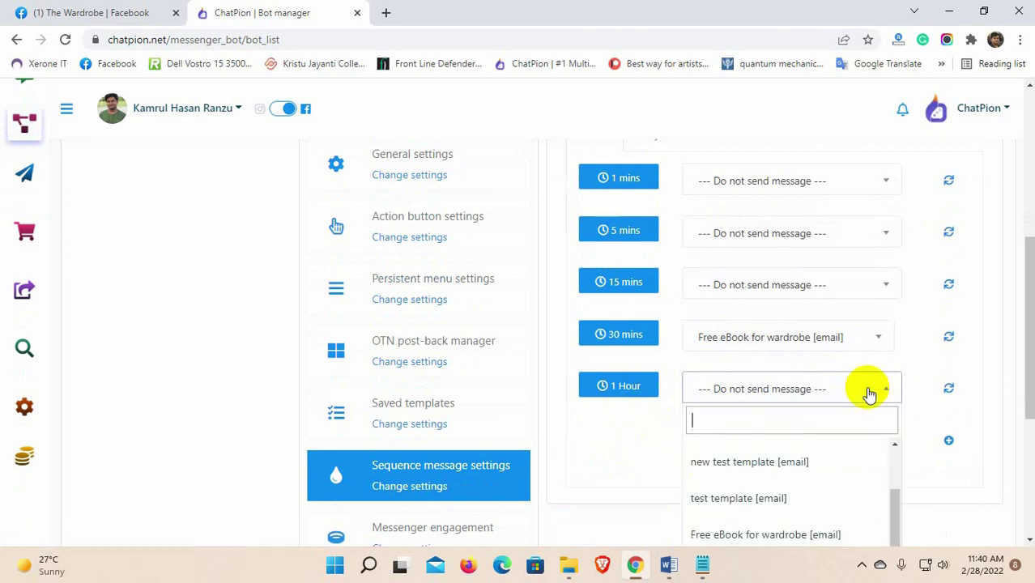
pyautogui.click(749, 502)
pyautogui.scroll(-2, 737, 488)
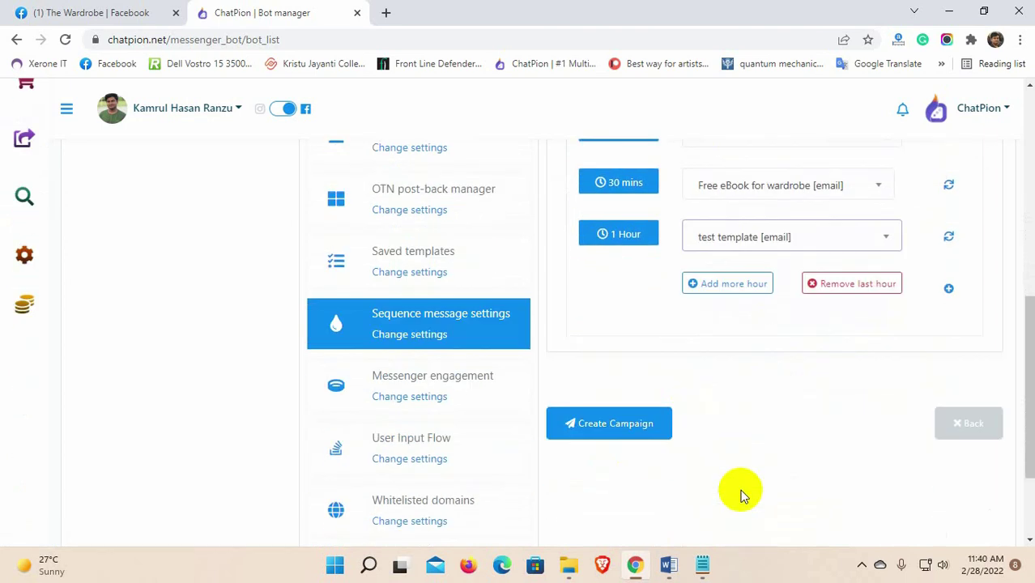
pyautogui.click(622, 429)
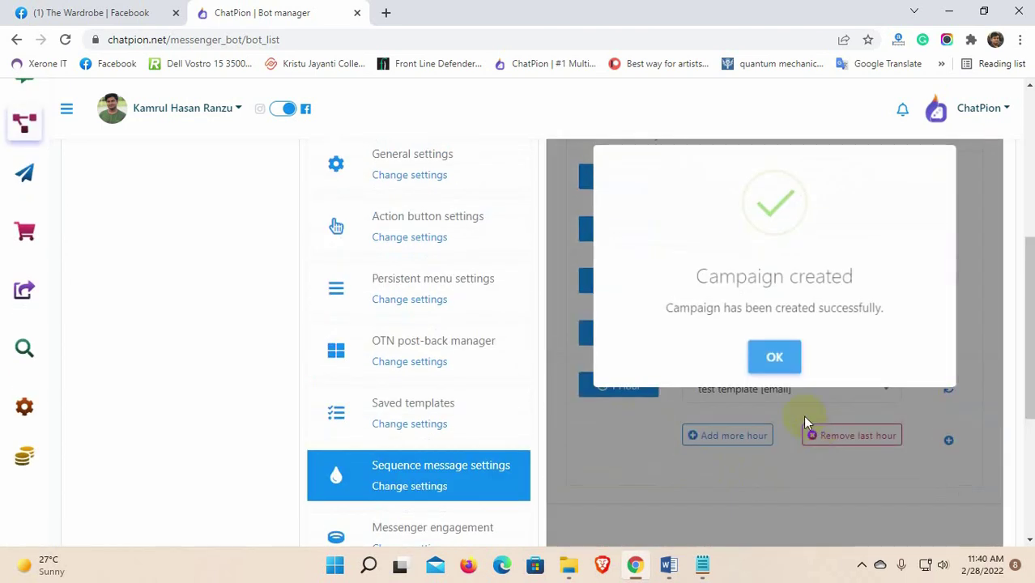
pyautogui.click(776, 356)
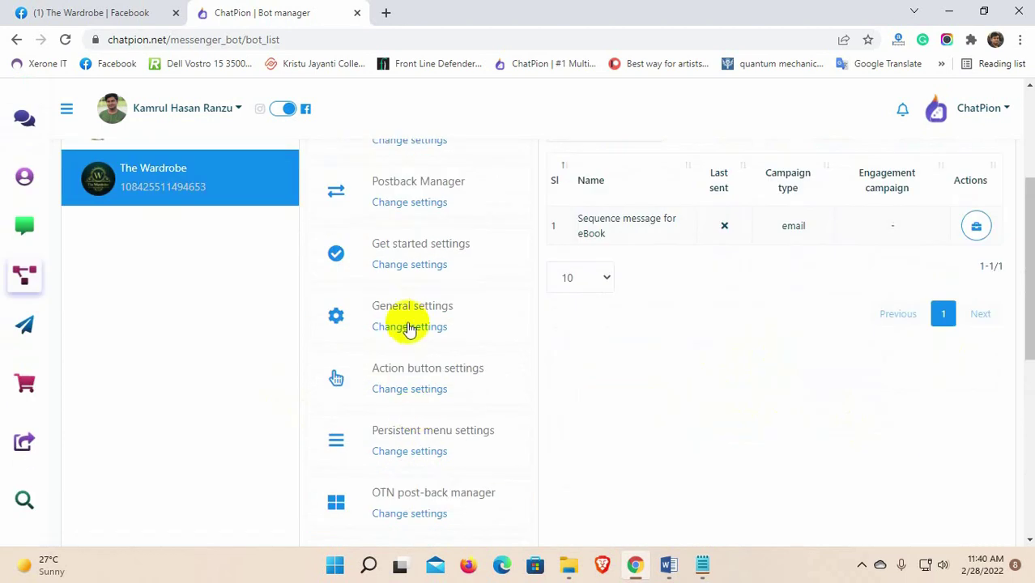
# Step: In the page's general settings, choose the SMTP API for email sequence integration
pyautogui.click(409, 327)
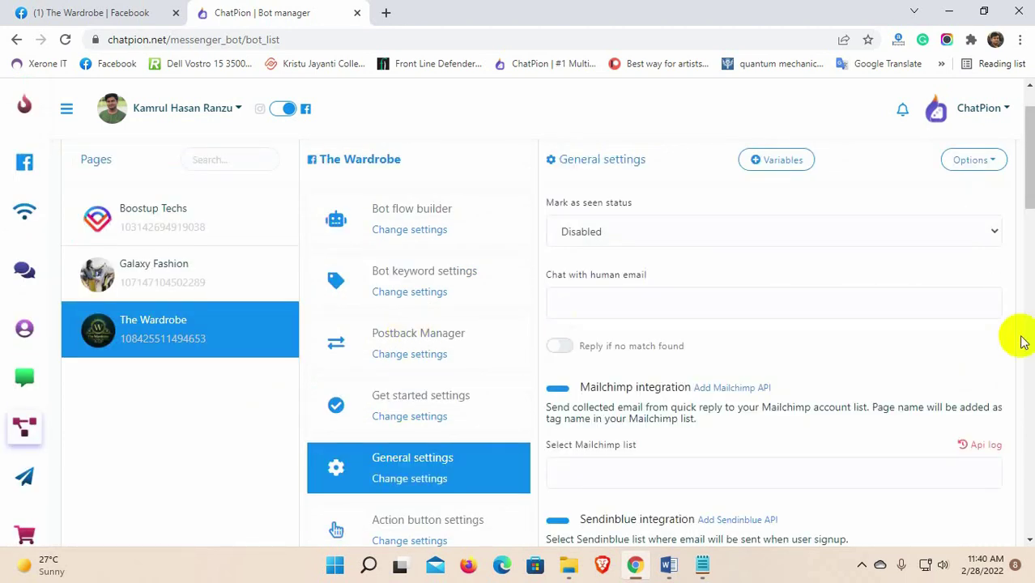
pyautogui.scroll(-6, 885, 369)
pyautogui.scroll(-10, 885, 369)
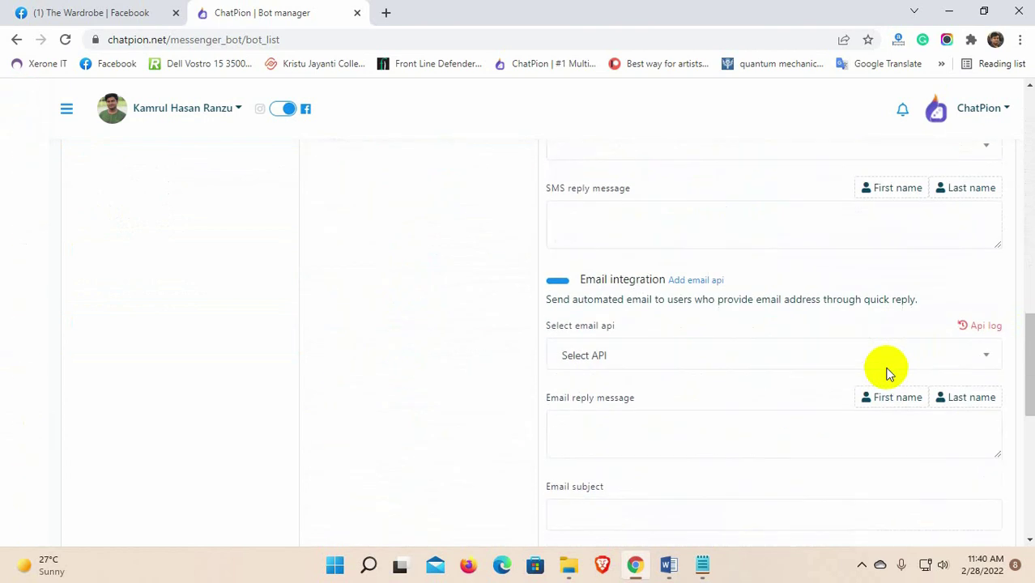
pyautogui.click(708, 320)
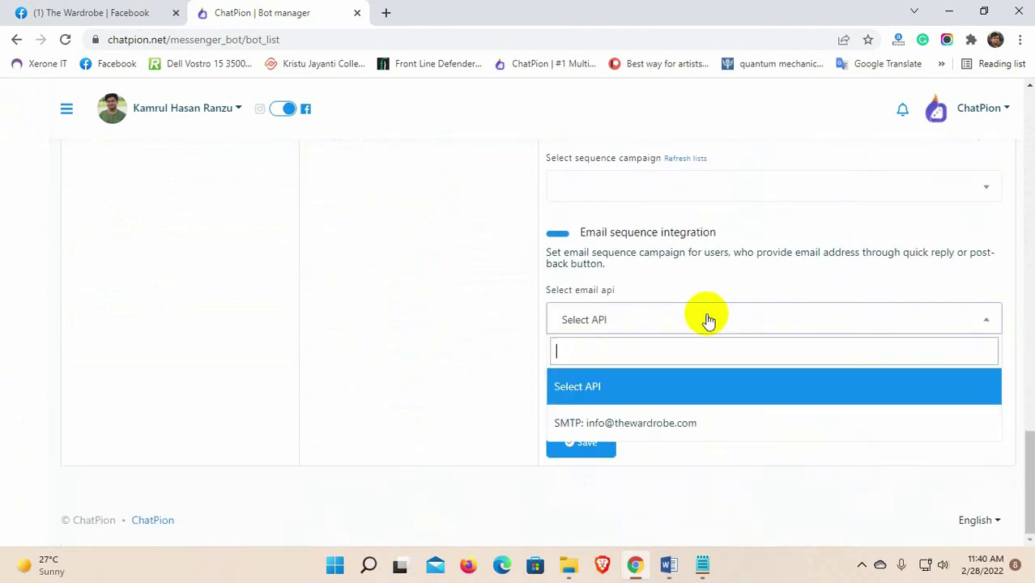
pyautogui.click(656, 423)
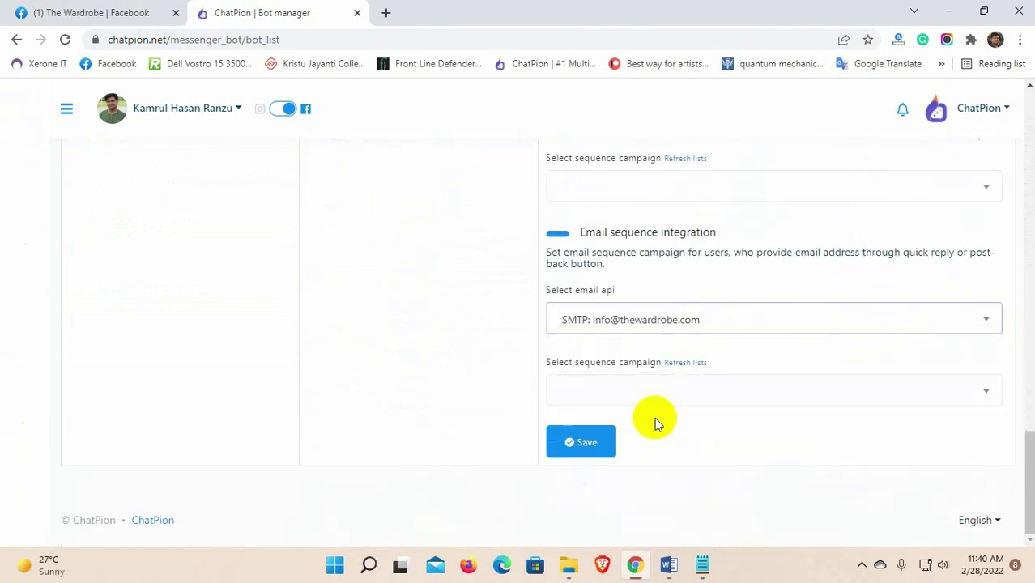
# Step: Refresh the campaign list, select 'Sequence message for eBook', and save the settings
pyautogui.click(671, 390)
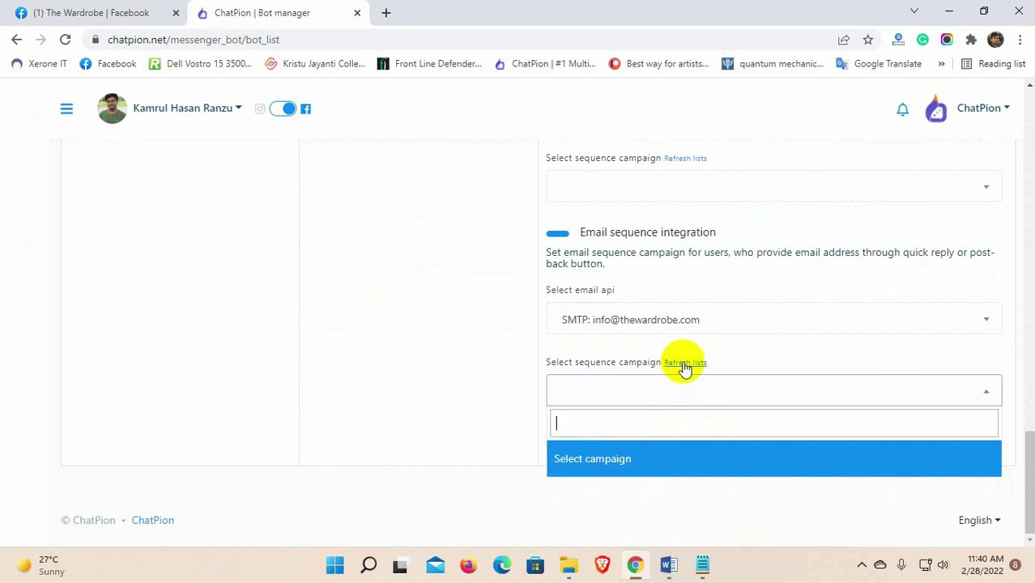
pyautogui.click(684, 363)
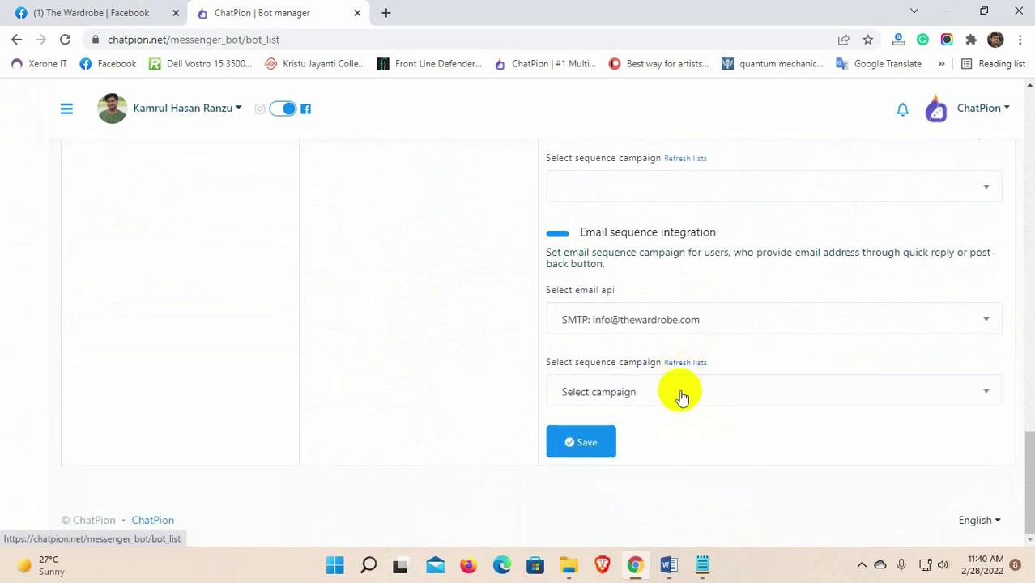
pyautogui.click(682, 394)
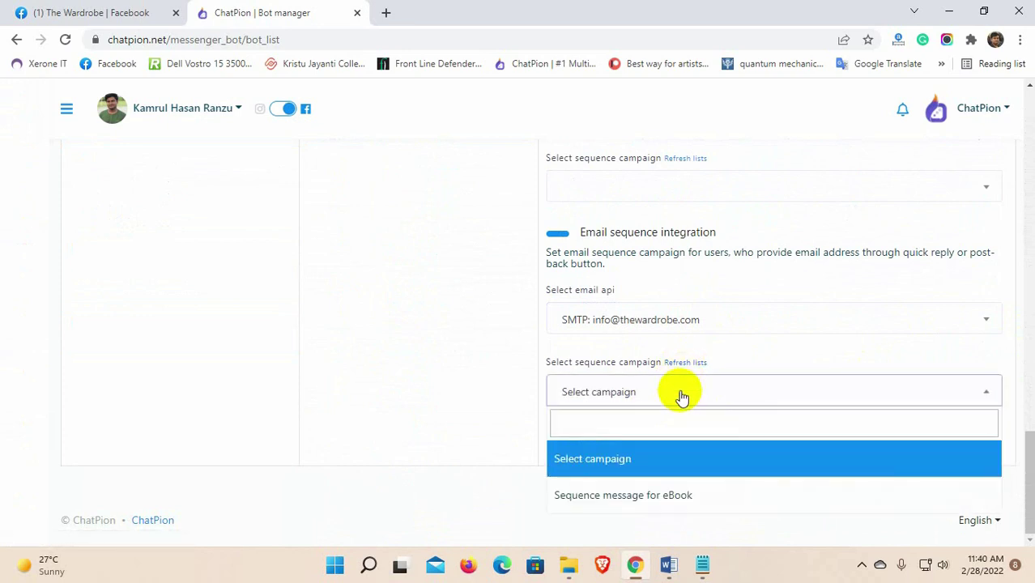
pyautogui.click(639, 497)
pyautogui.click(583, 445)
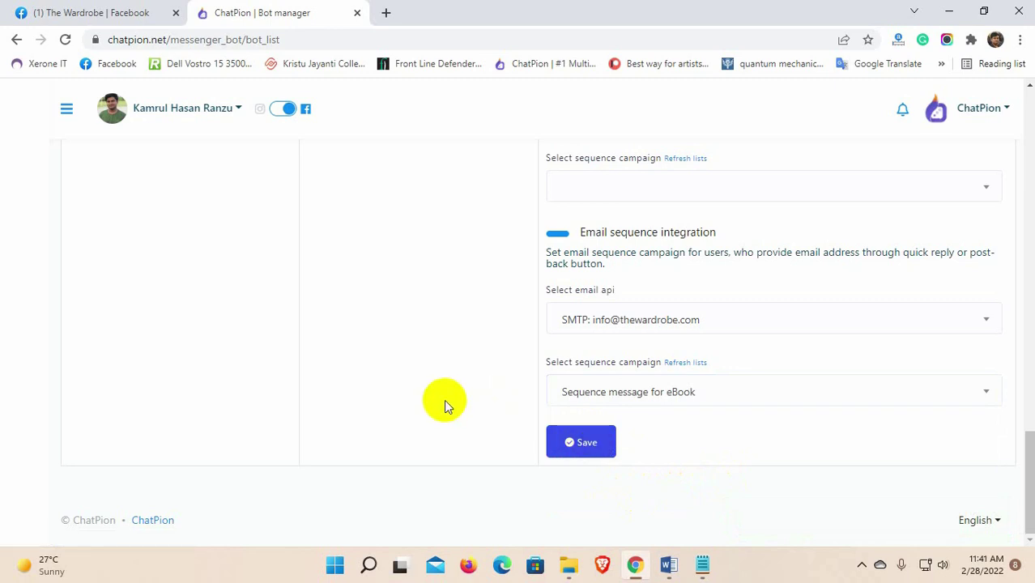
pyautogui.scroll(15, 446, 404)
pyautogui.scroll(1, 445, 405)
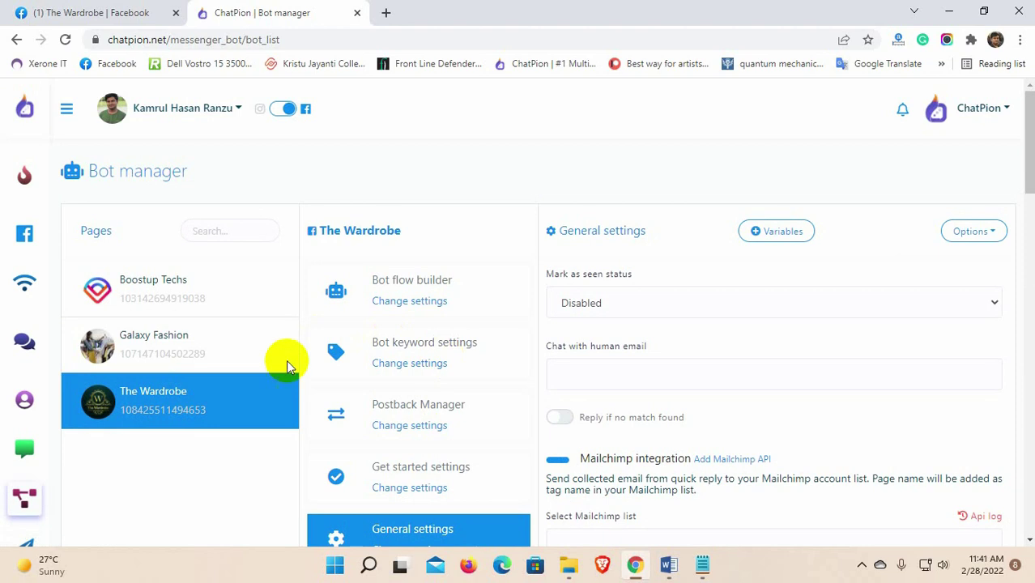
# Step: Create a new bot flow with a 'Hello' trigger keywords node wired into Start
pyautogui.click(411, 301)
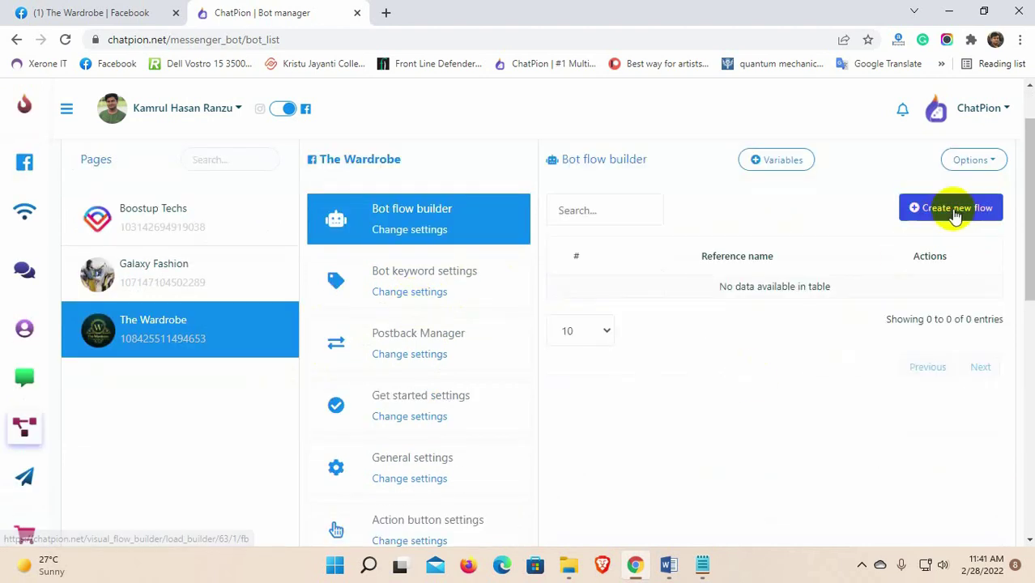
pyautogui.click(952, 208)
pyautogui.scroll(-1, 83, 435)
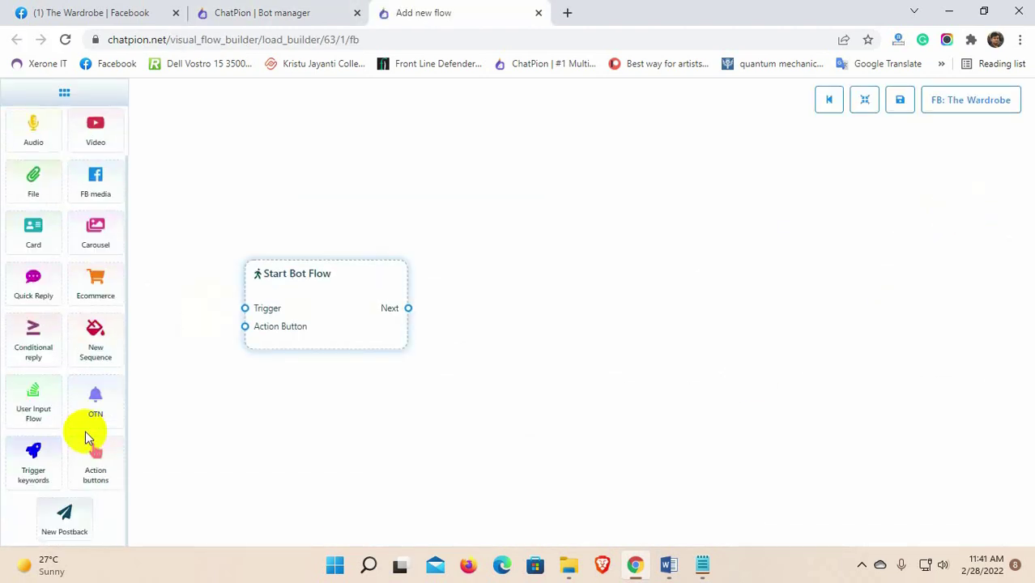
pyautogui.click(32, 469)
pyautogui.moveTo(307, 332); pyautogui.dragTo(420, 317)
pyautogui.moveTo(277, 427); pyautogui.dragTo(353, 291)
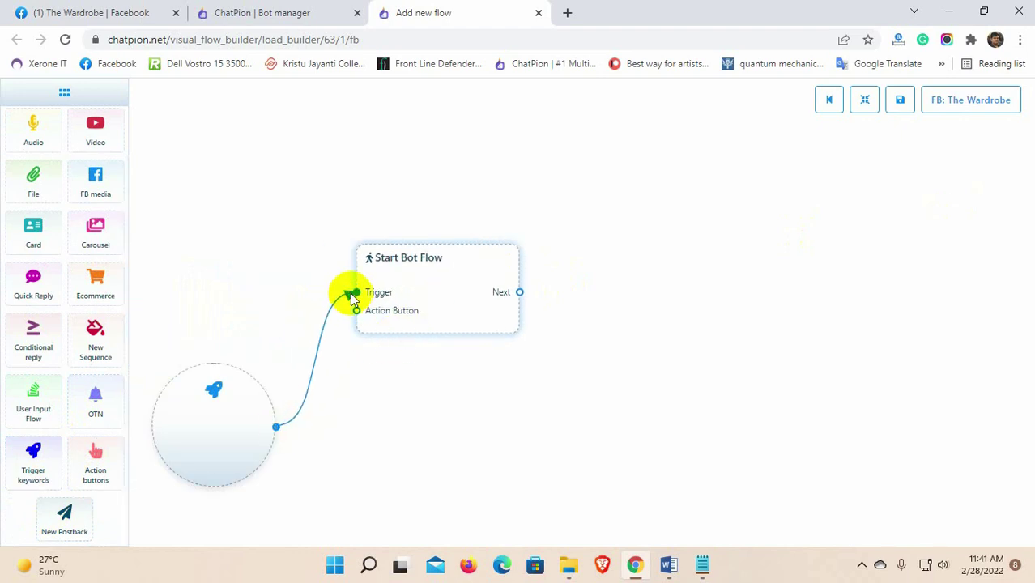
pyautogui.write('Hello')
pyautogui.click(838, 284)
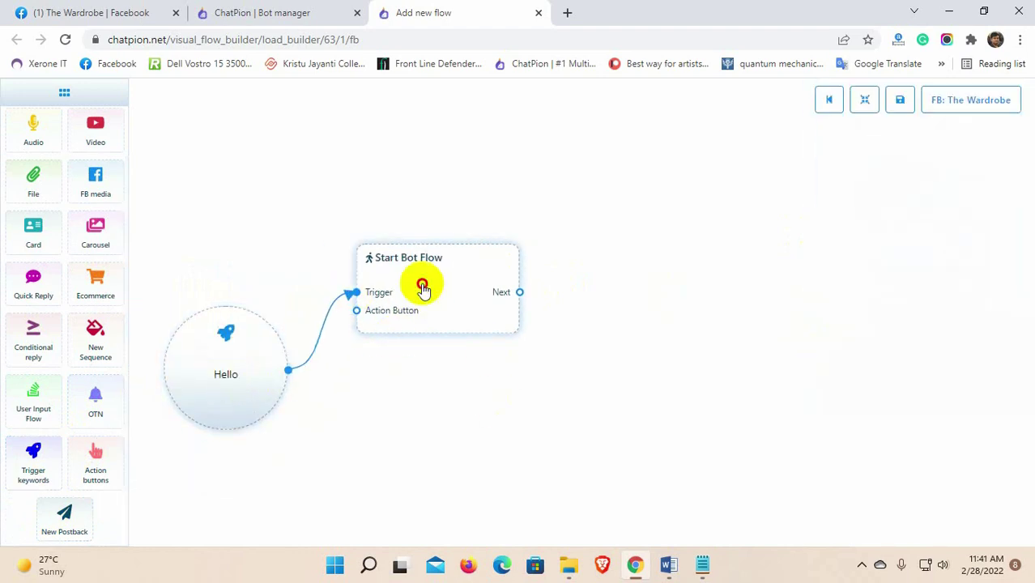
# Step: Title the Start node 'Email Sequence for user Input Flow'
pyautogui.click(421, 281)
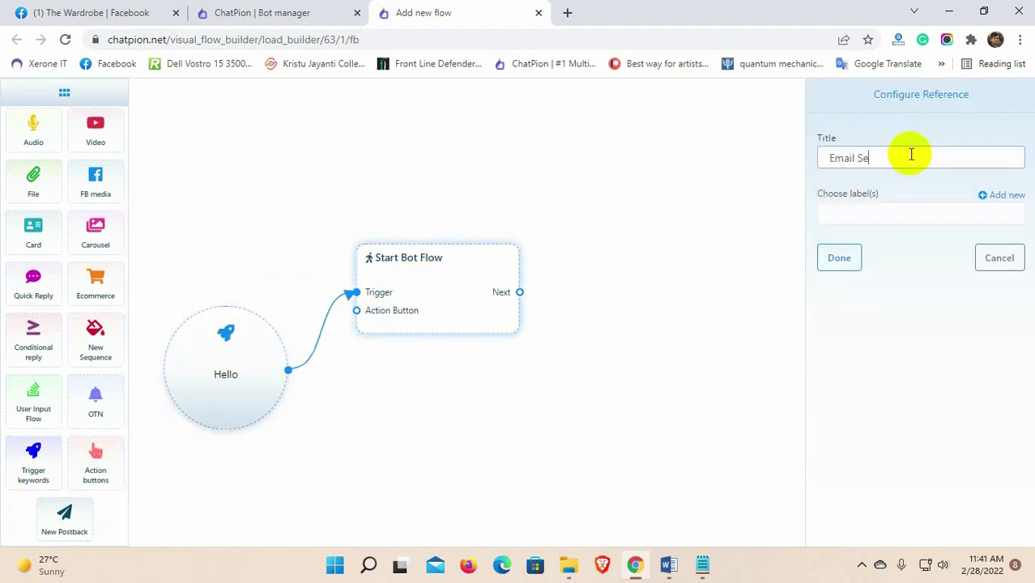
pyautogui.write('Email Sequence for user Input Flow')
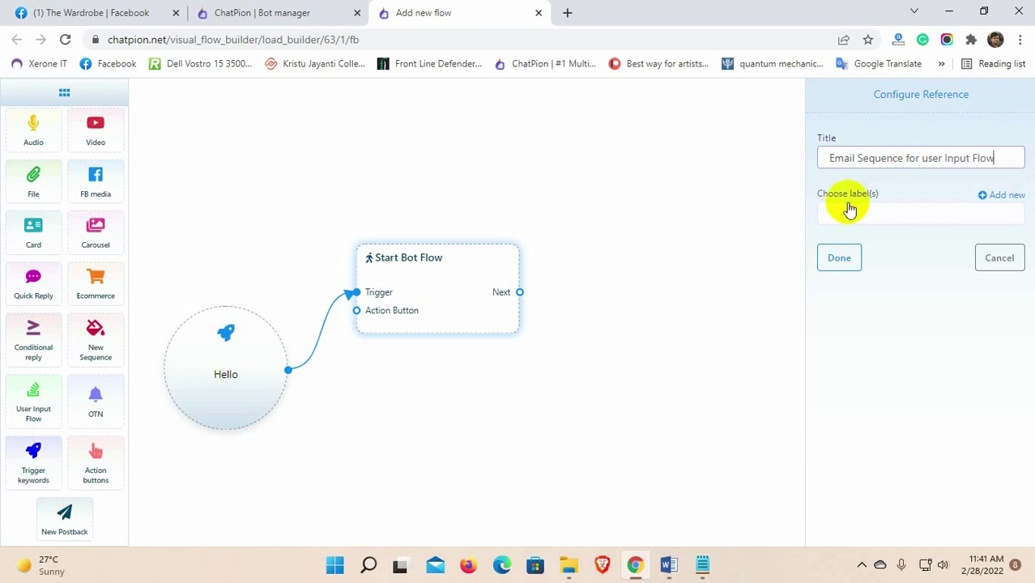
pyautogui.click(839, 257)
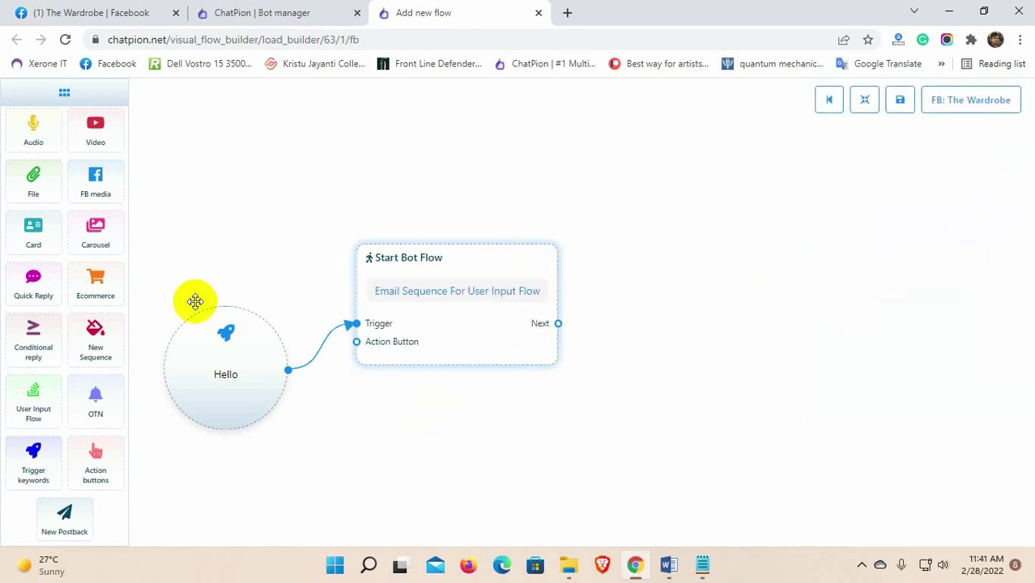
pyautogui.scroll(1, 41, 243)
# Step: Connect a Text node after Start replying 'Thank you for contacting us.'
pyautogui.click(34, 130)
pyautogui.moveTo(558, 323); pyautogui.dragTo(614, 375)
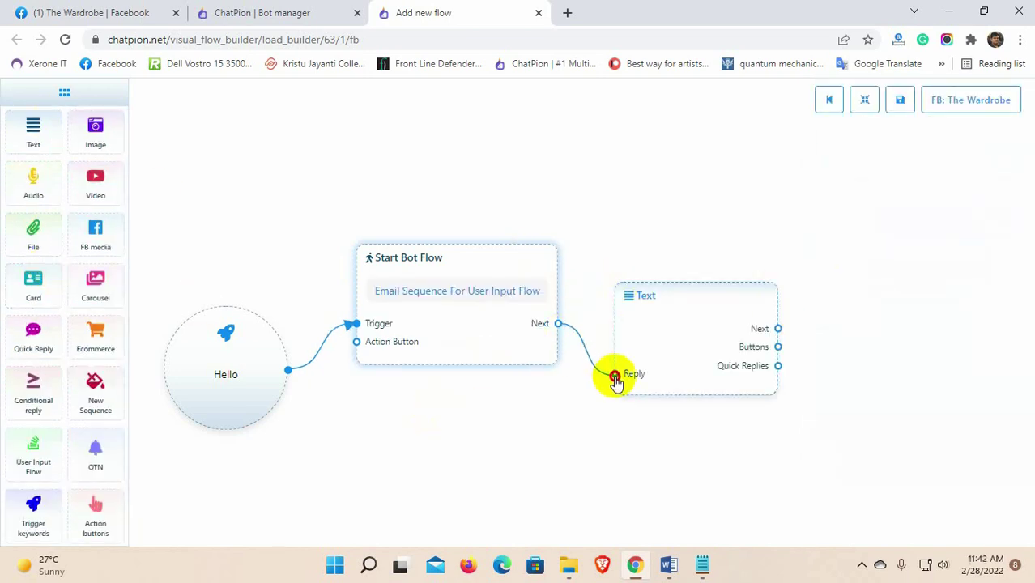
pyautogui.click(623, 368)
pyautogui.write('Thank yor for contacti')
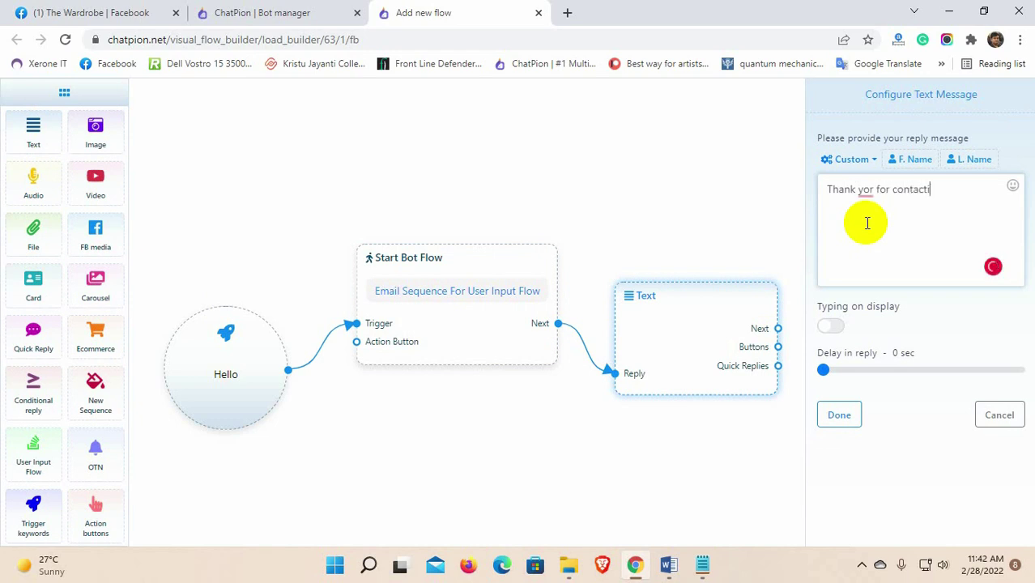
pyautogui.click(860, 189)
pyautogui.click(874, 218)
pyautogui.click(941, 190)
pyautogui.write('ng us.')
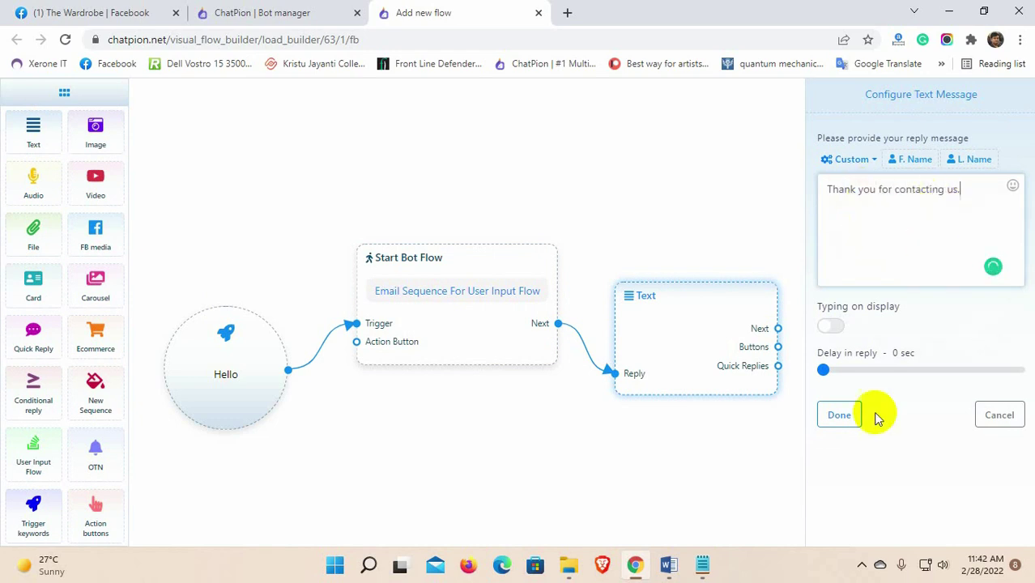
pyautogui.click(849, 414)
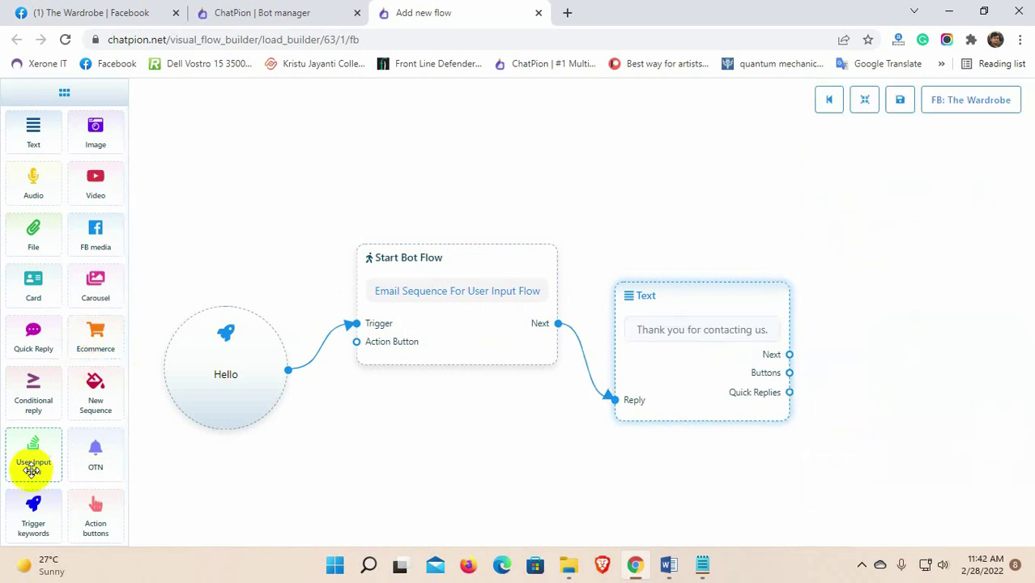
# Step: Attach a User Input Flow node using a new input flow named 'Email Sequence'
pyautogui.moveTo(30, 466); pyautogui.dragTo(840, 328)
pyautogui.moveTo(790, 356); pyautogui.dragTo(790, 356)
pyautogui.doubleClick(789, 357)
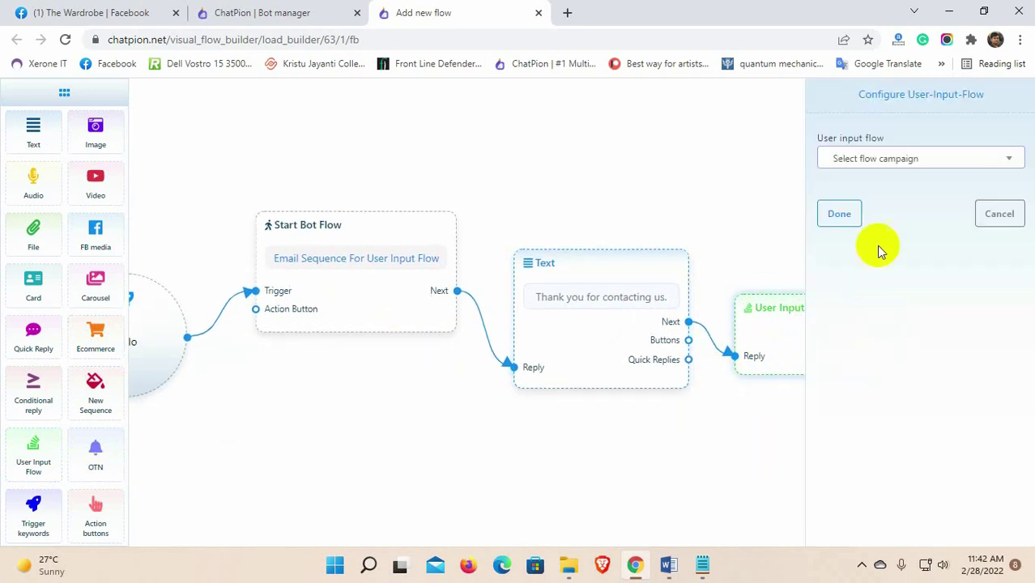
pyautogui.click(891, 162)
pyautogui.click(887, 215)
pyautogui.click(867, 211)
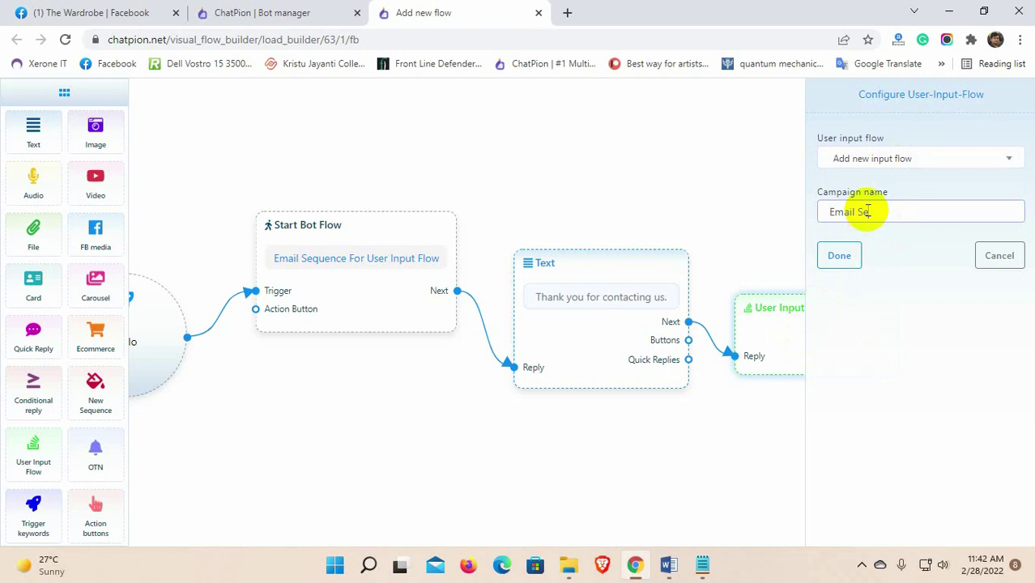
pyautogui.click(839, 255)
pyautogui.scroll(-3, 837, 494)
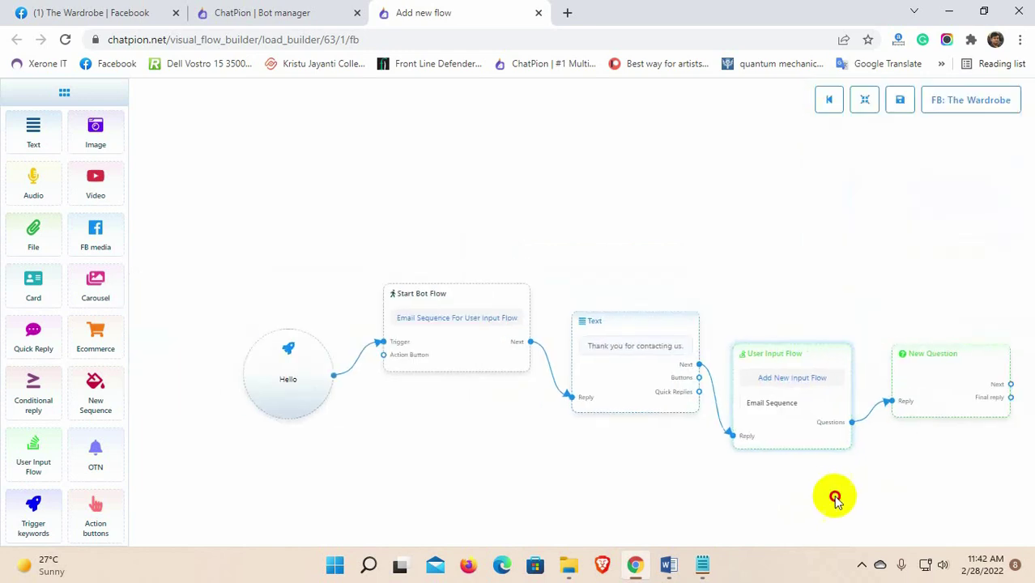
pyautogui.moveTo(836, 494); pyautogui.dragTo(599, 450)
# Step: Make the question ask 'What is your email address?' with Email as the reply type
pyautogui.doubleClick(719, 336)
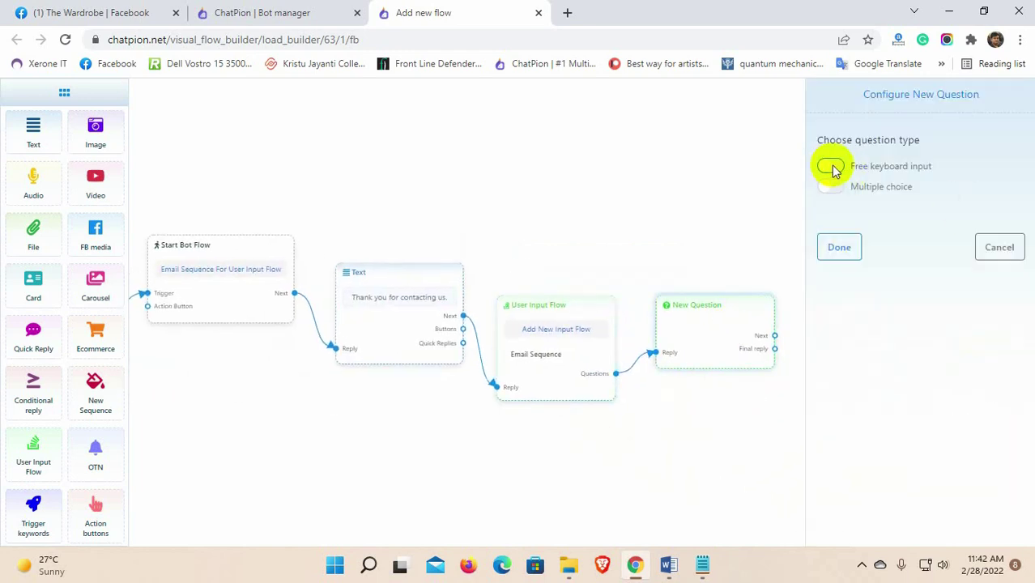
pyautogui.click(831, 167)
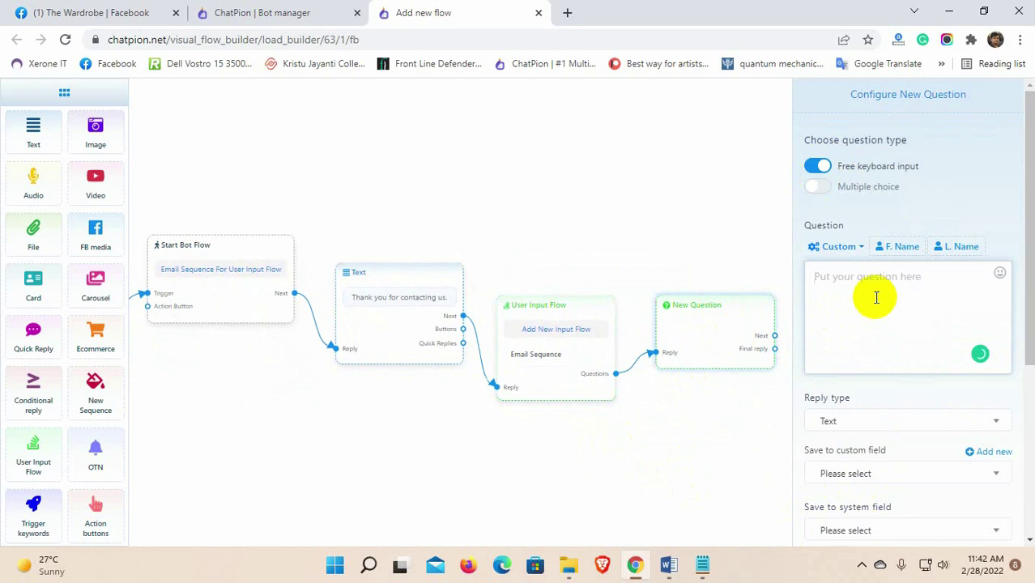
pyautogui.write('What is your email address')
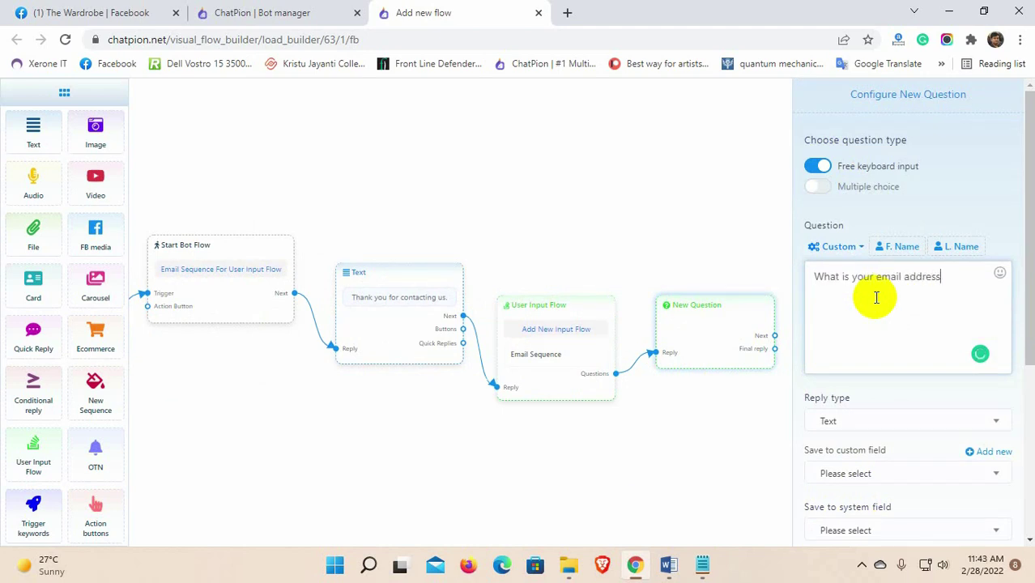
pyautogui.write('?')
pyautogui.scroll(-2, 935, 416)
pyautogui.click(893, 271)
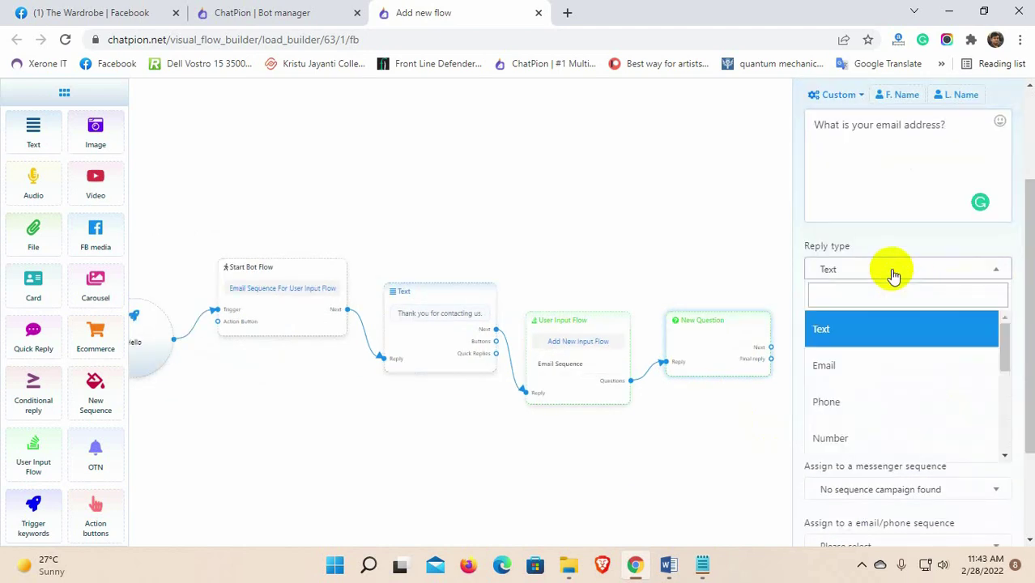
pyautogui.click(872, 365)
# Step: Save the reply to the Email field and assign 'Sequence message for eBook [email]'
pyautogui.scroll(-1, 899, 371)
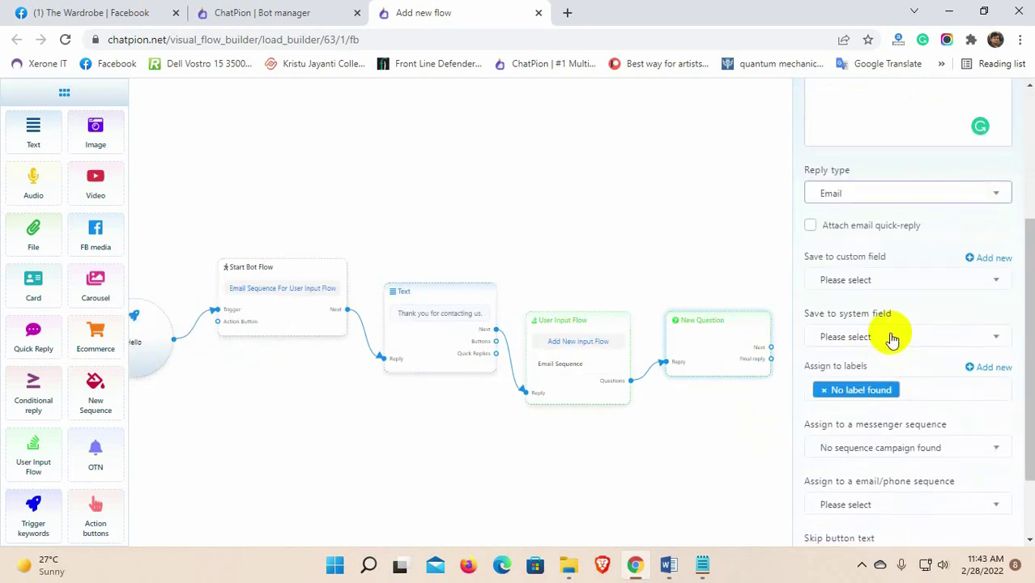
pyautogui.click(891, 339)
pyautogui.click(866, 431)
pyautogui.scroll(-1, 929, 454)
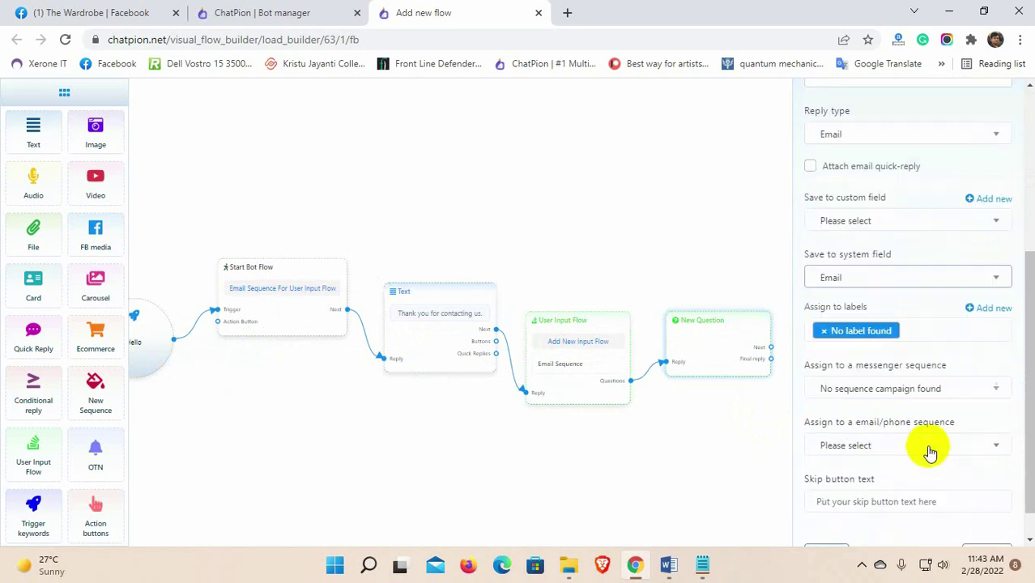
pyautogui.scroll(-1, 930, 453)
pyautogui.moveTo(797, 393); pyautogui.dragTo(958, 386)
pyautogui.click(965, 388)
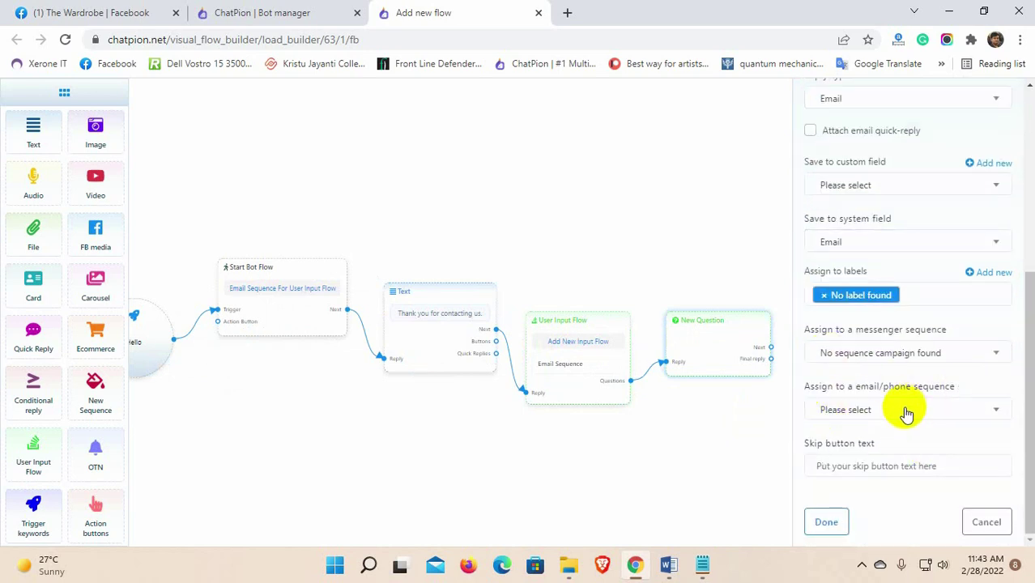
pyautogui.click(906, 412)
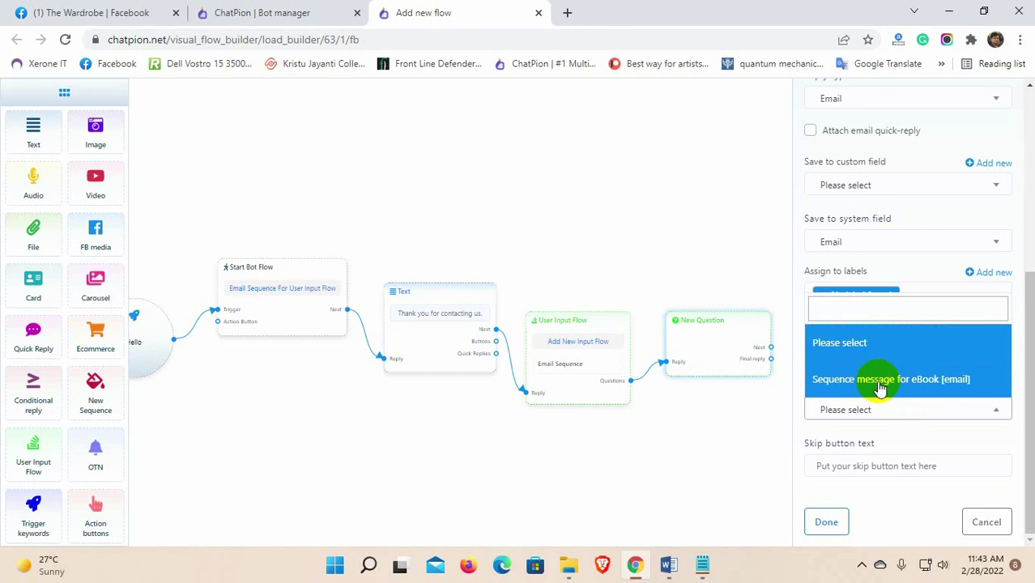
pyautogui.click(881, 388)
pyautogui.click(826, 523)
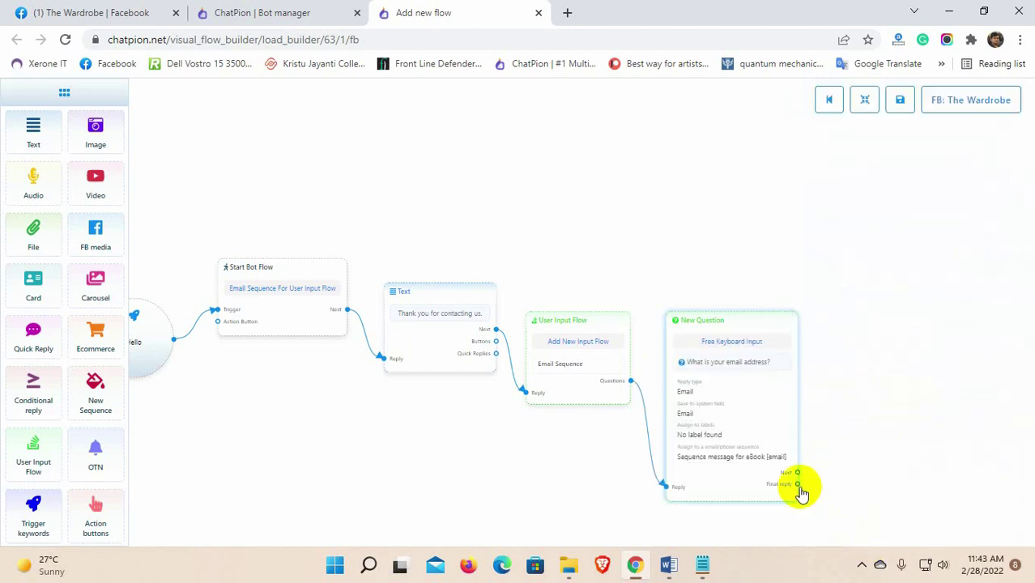
# Step: Attach a 'Thank you' postback after the email question's final reply
pyautogui.moveTo(798, 484); pyautogui.dragTo(857, 404)
pyautogui.doubleClick(880, 433)
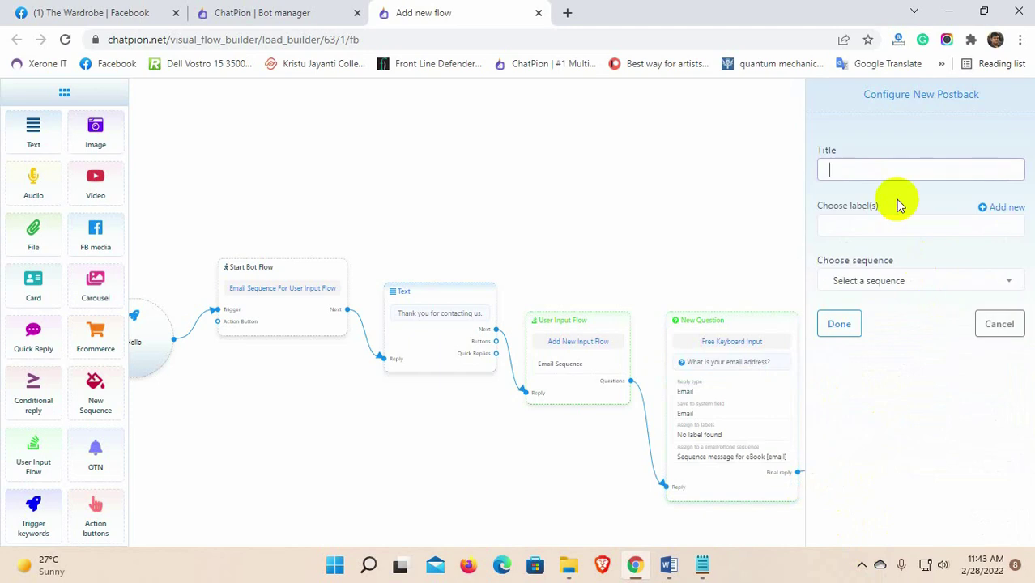
pyautogui.write('Thank you')
pyautogui.click(838, 323)
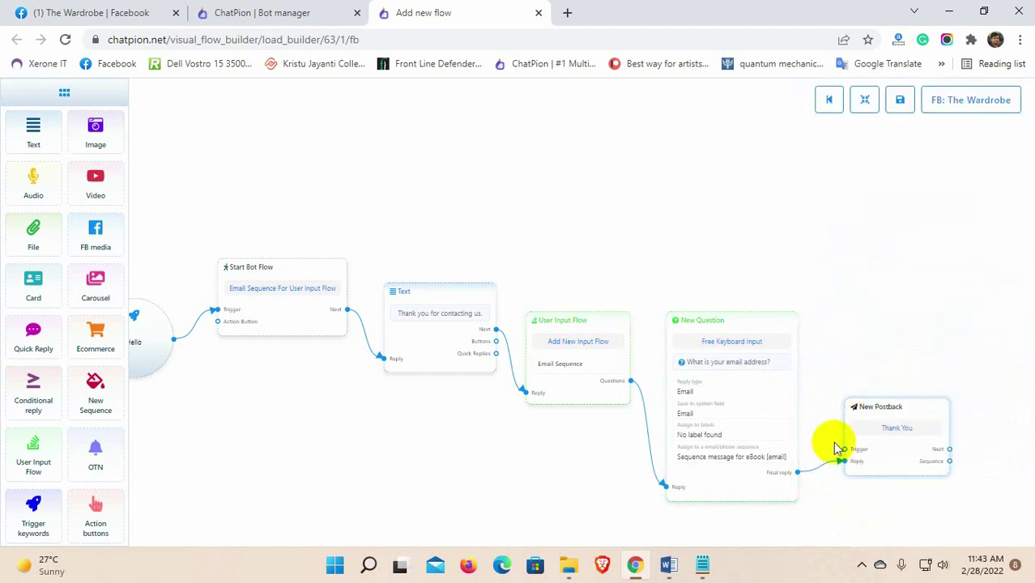
# Step: Add a text message after the postback promising the free eBook within 30 minutes, then save the flow
pyautogui.moveTo(948, 449); pyautogui.dragTo(769, 376)
pyautogui.moveTo(923, 494); pyautogui.dragTo(739, 485)
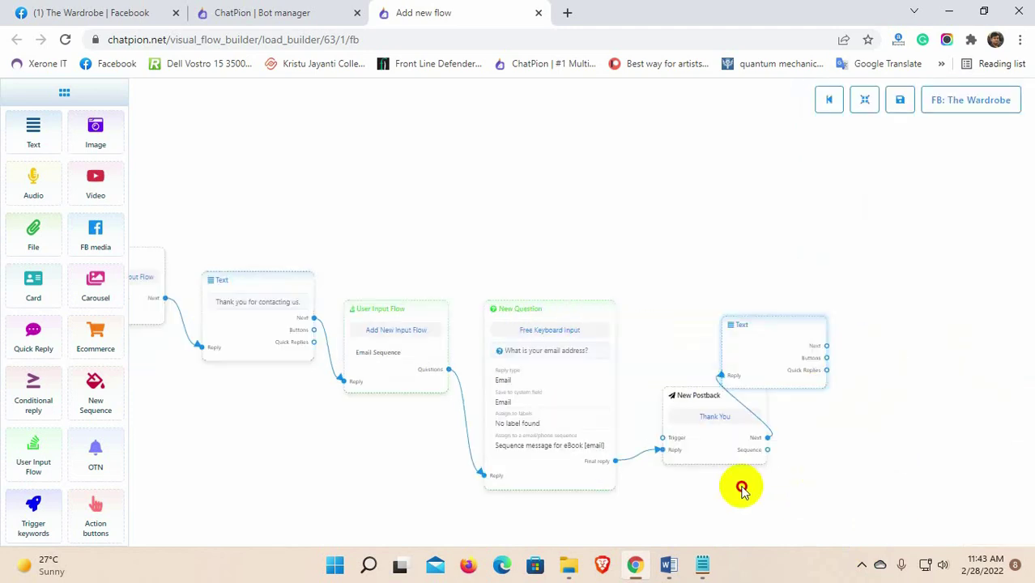
pyautogui.doubleClick(813, 328)
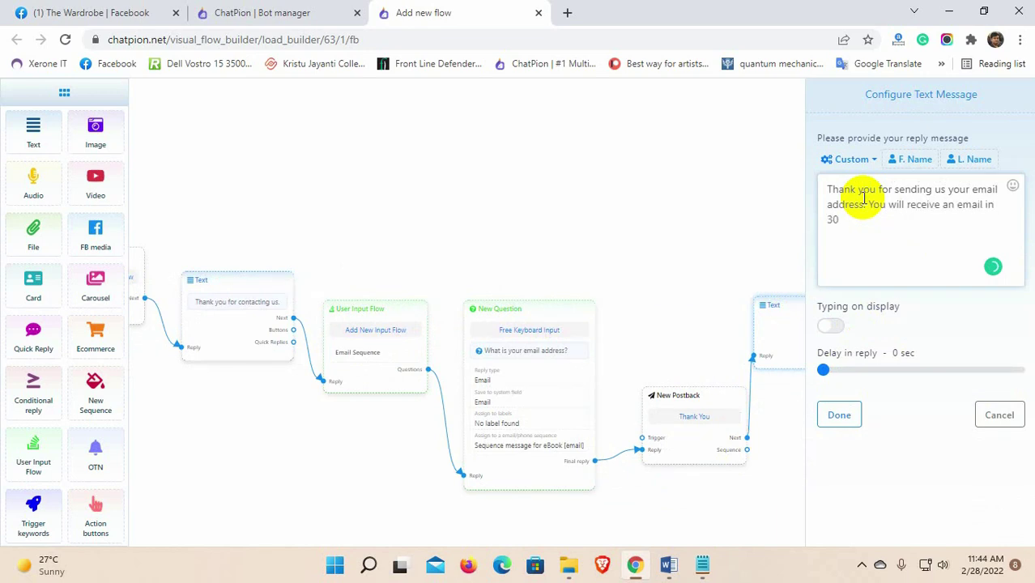
pyautogui.write('ok.')
pyautogui.click(852, 420)
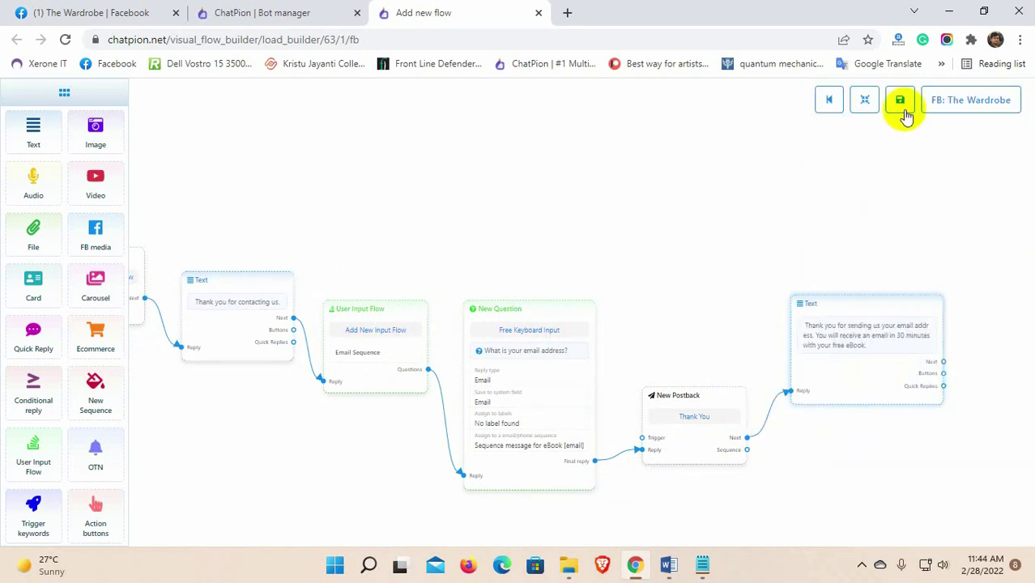
pyautogui.click(900, 103)
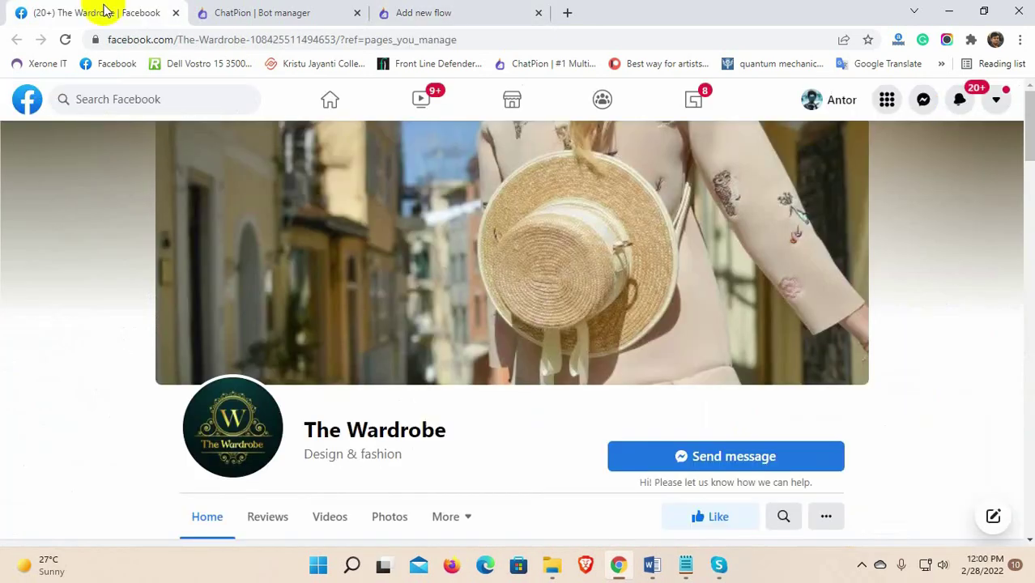
# Step: Start a Messenger chat with The Wardrobe, send 'Hello', then reply with an email address
pyautogui.click(729, 459)
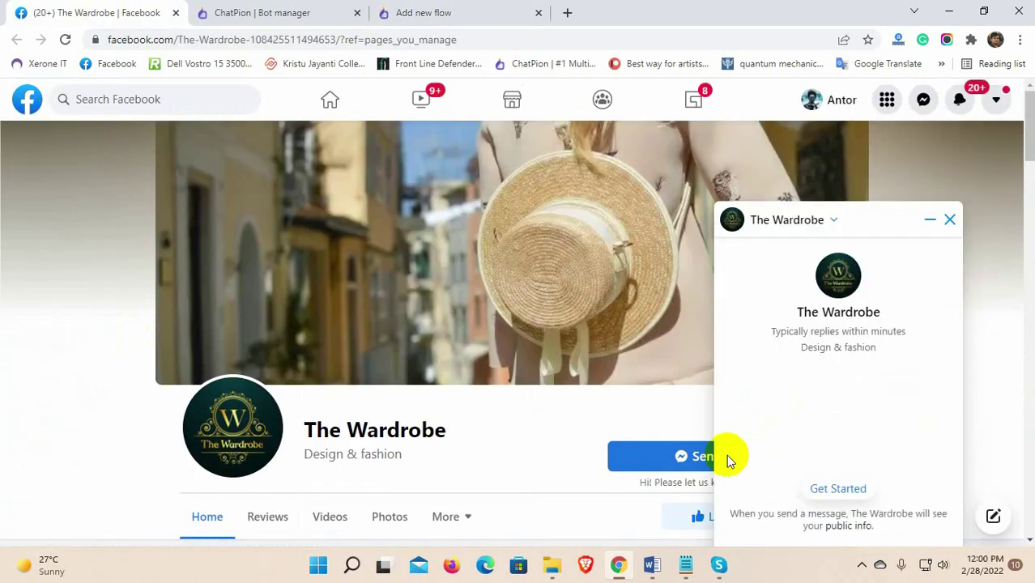
pyautogui.click(823, 487)
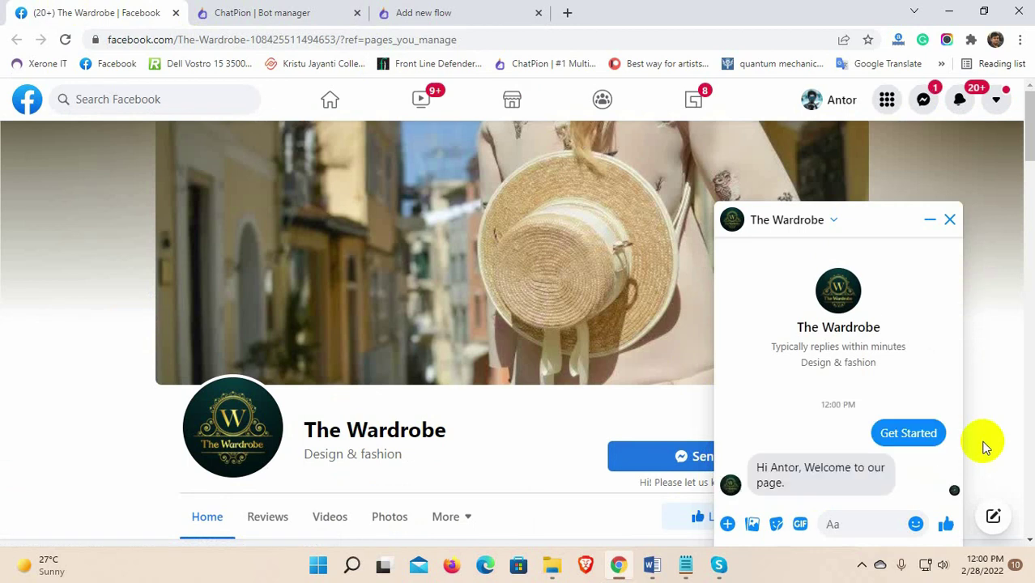
pyautogui.write('Hello')
pyautogui.press('Return')
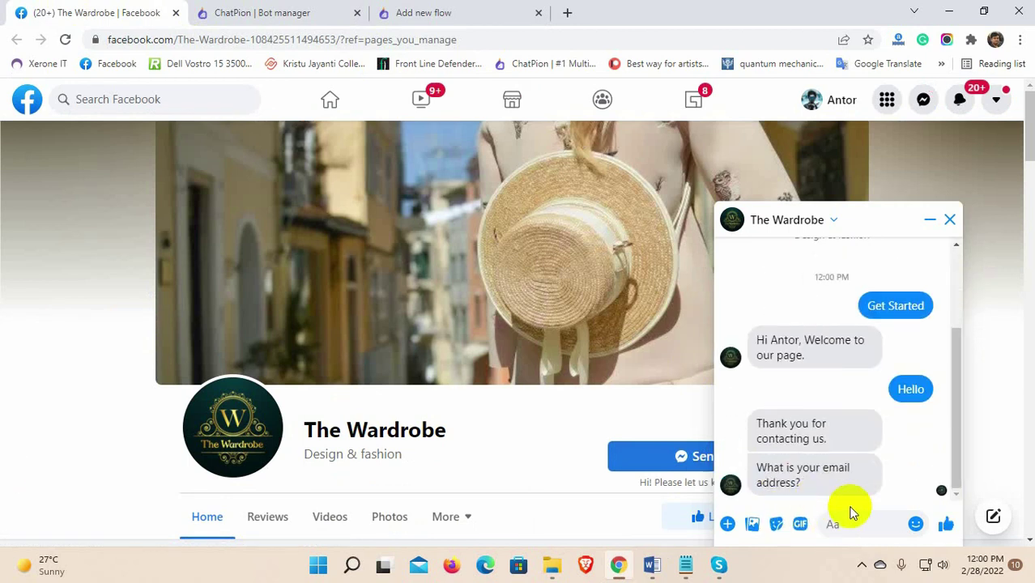
pyautogui.press('Return')
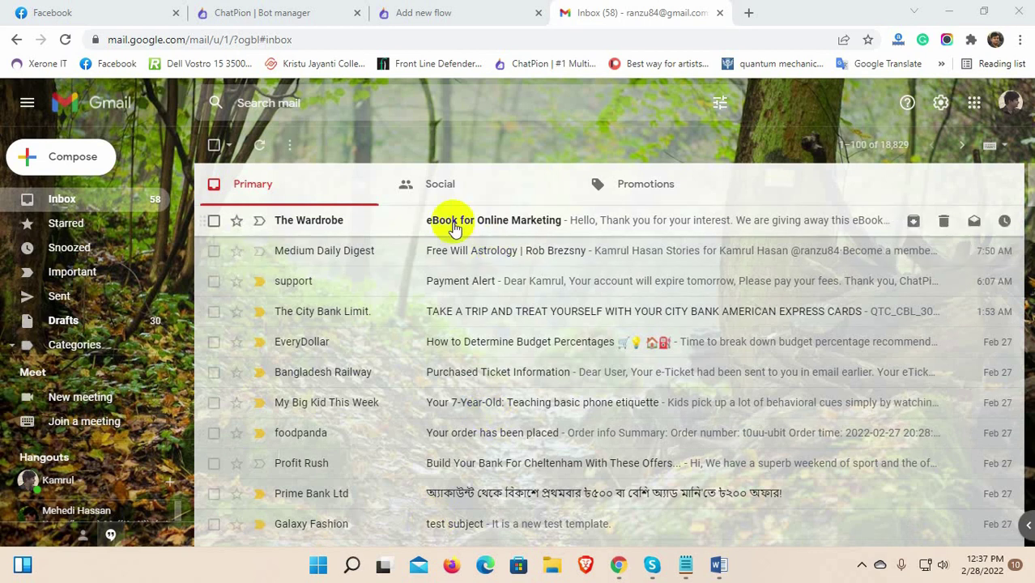
# Step: Open the 'eBook for Online Marketing' email in Gmail and review its thank-you text
pyautogui.click(454, 228)
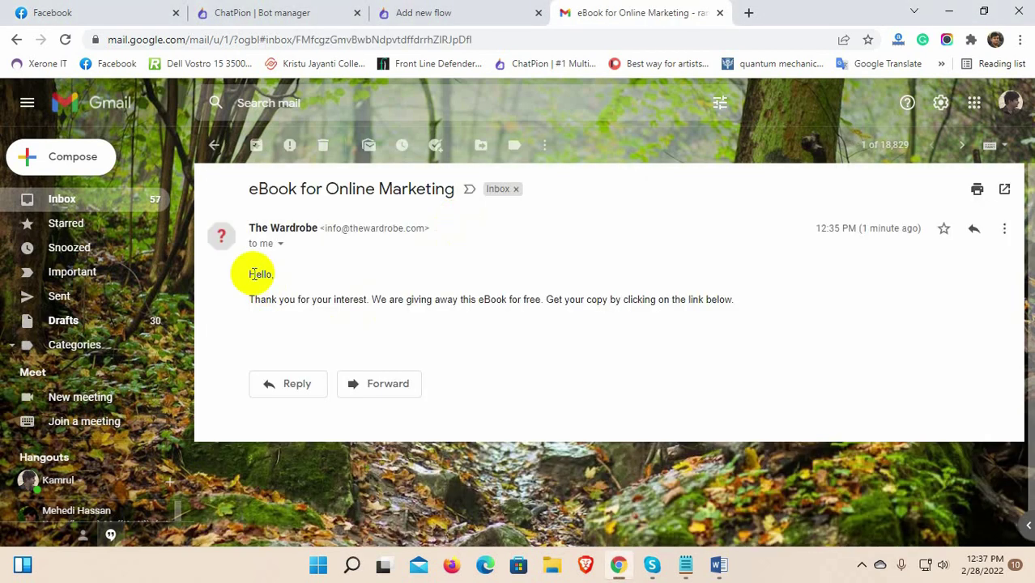
pyautogui.moveTo(259, 274); pyautogui.dragTo(667, 312)
pyautogui.click(569, 340)
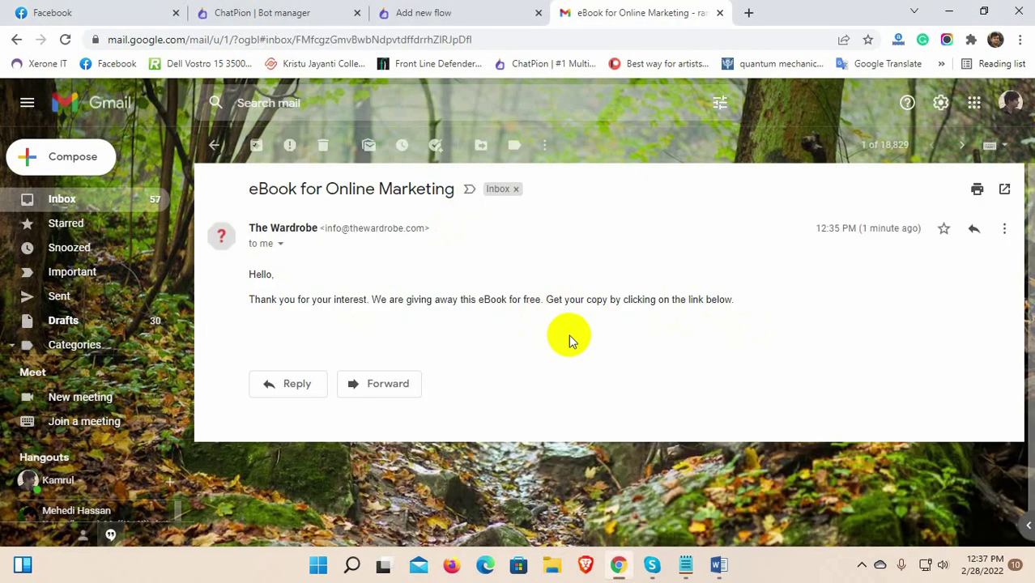
# Step: Open the eBook sequence's 24H Report in the Bot manager, showing 1 targeted, sent and delivered
pyautogui.click(312, 11)
pyautogui.scroll(-1, 671, 458)
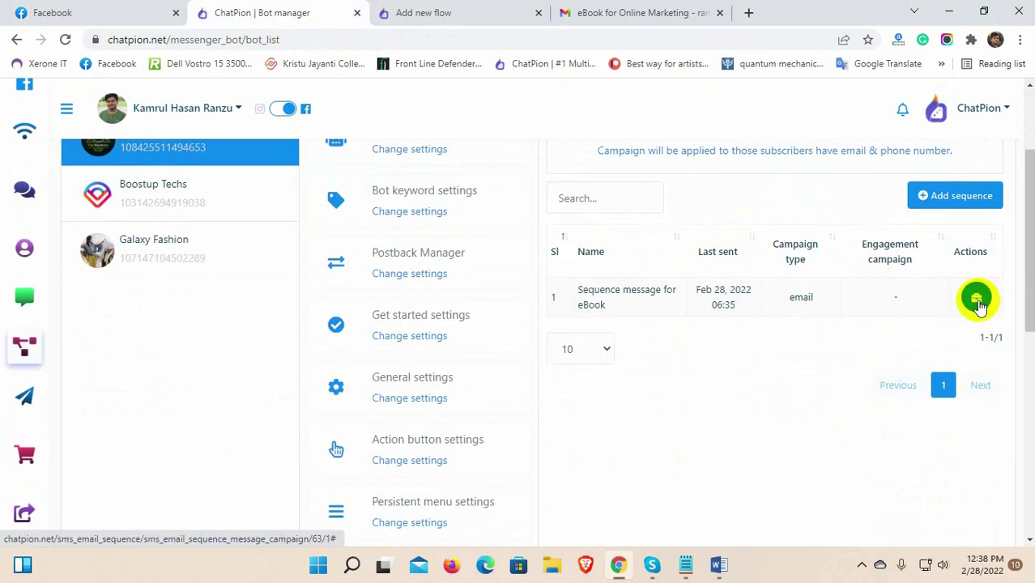
pyautogui.click(975, 297)
pyautogui.click(906, 366)
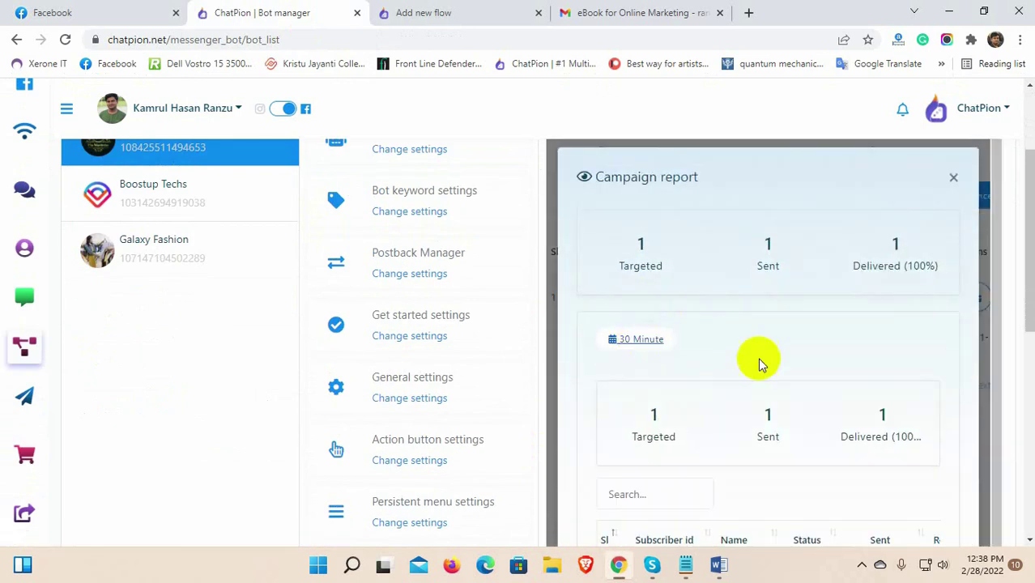
pyautogui.scroll(-3, 778, 430)
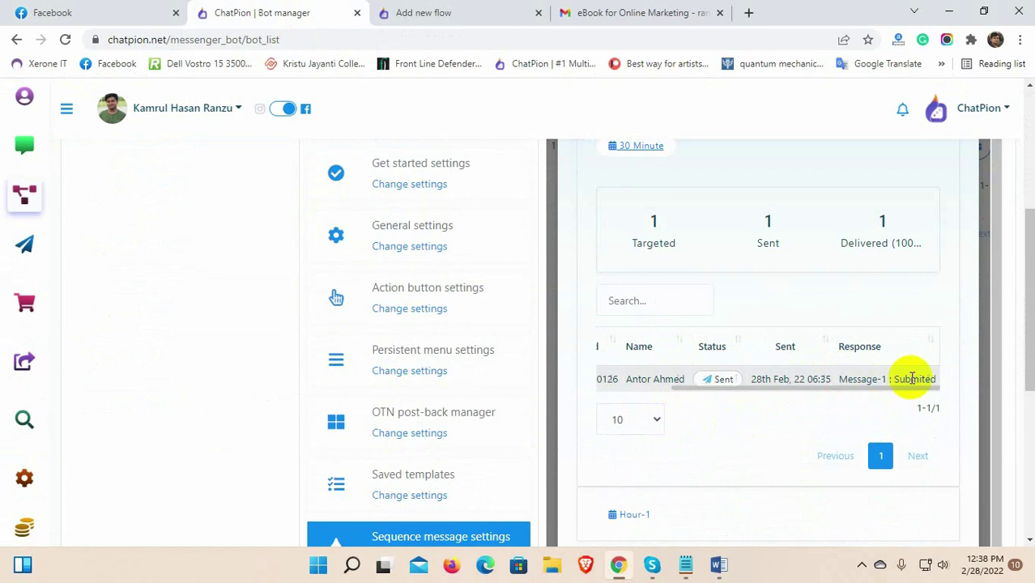